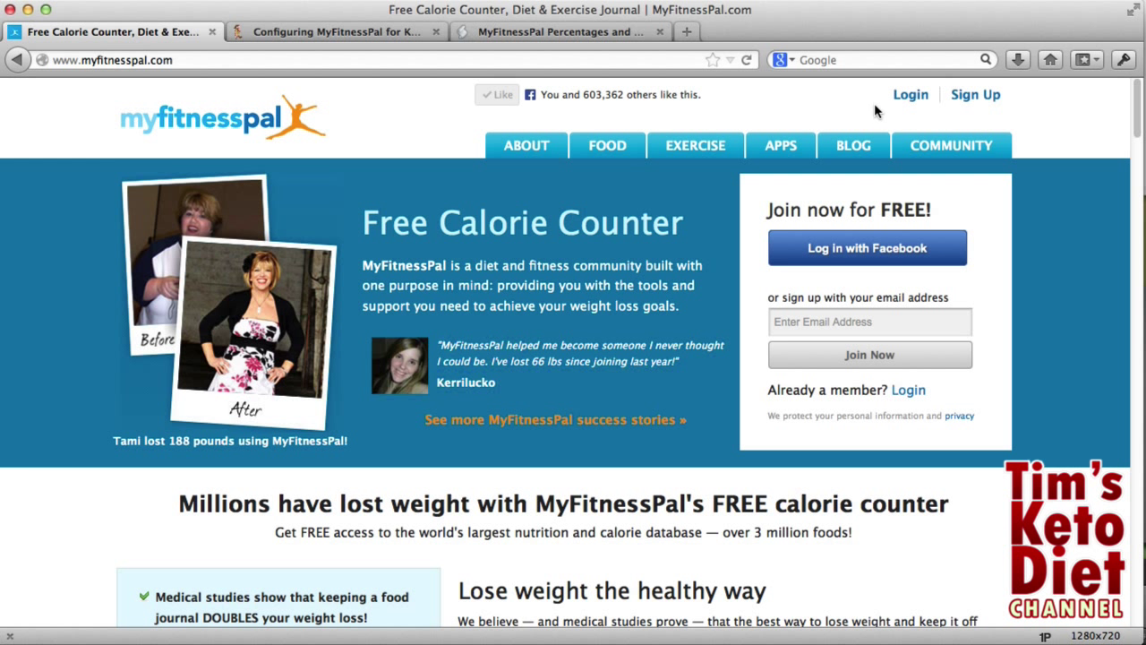
Start signing up for an account and fill in current weight 250 lbs, goal weight 196 lbs, height 5 ft 10 in and gender Male
click(975, 105)
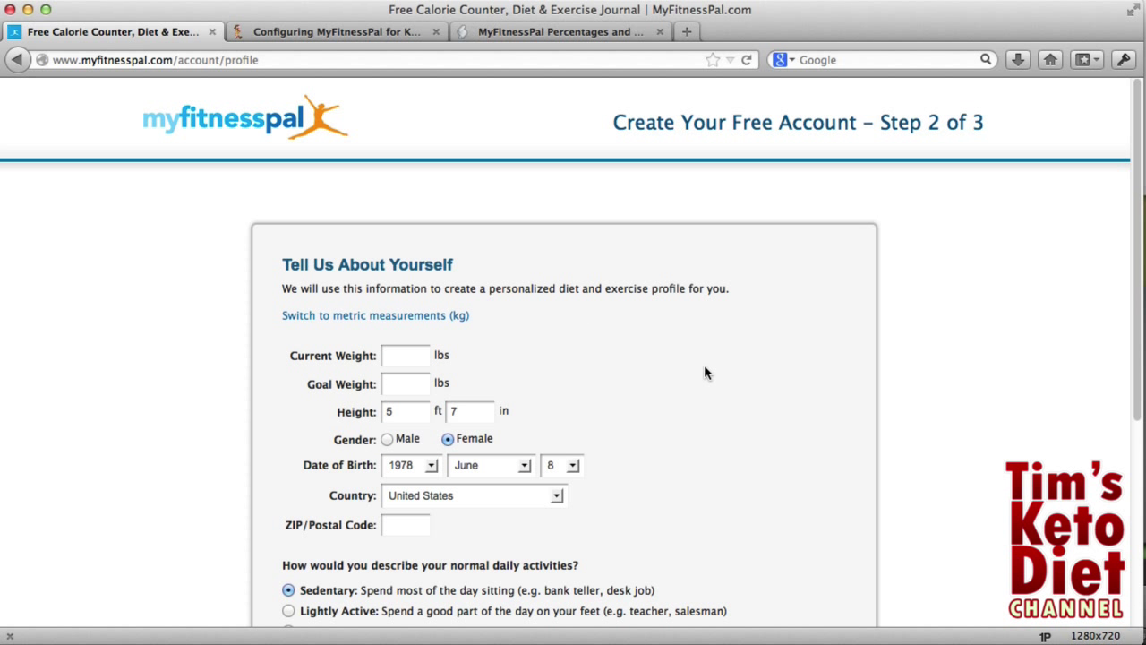
scroll(740, 377, down, 1)
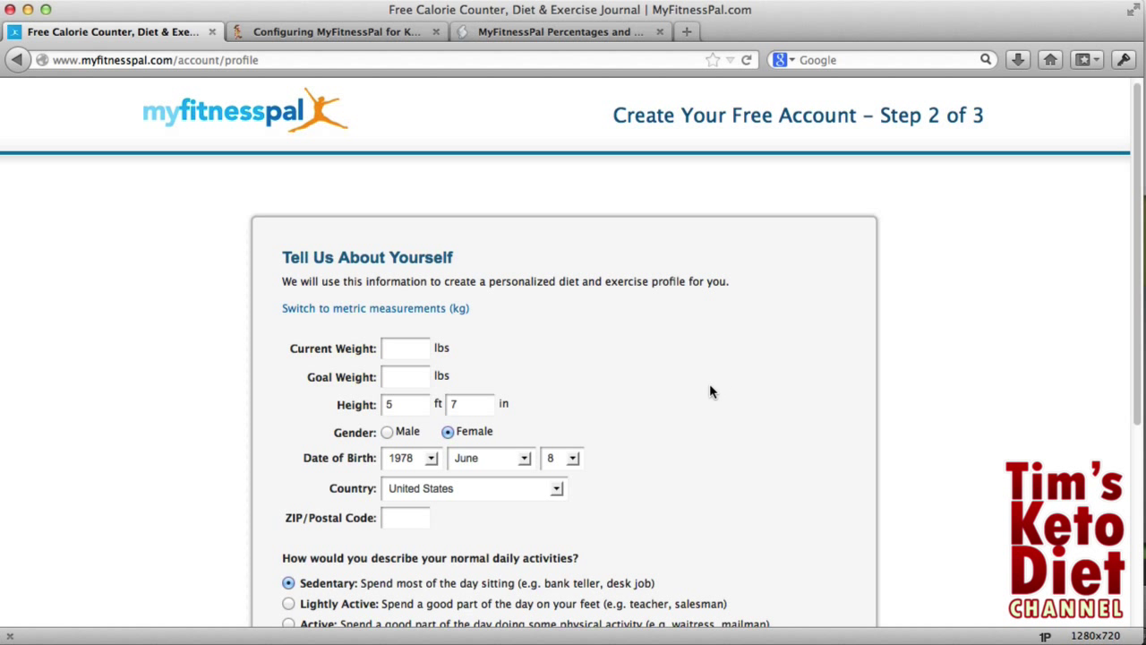
scroll(709, 391, down, 3)
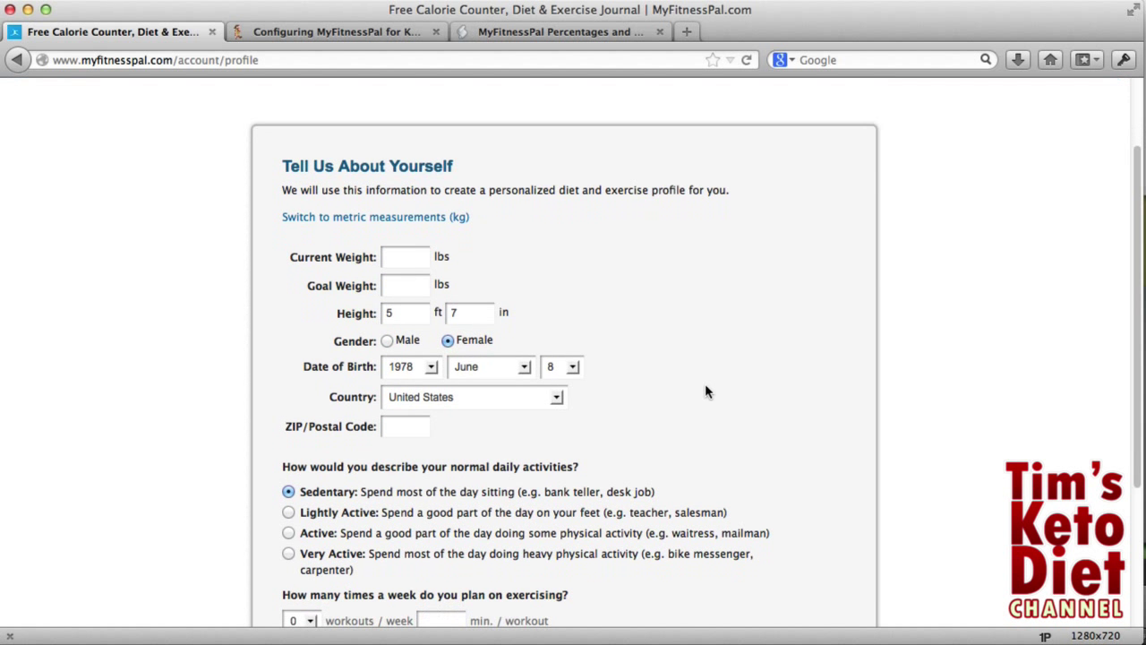
scroll(705, 391, down, 1)
click(410, 224)
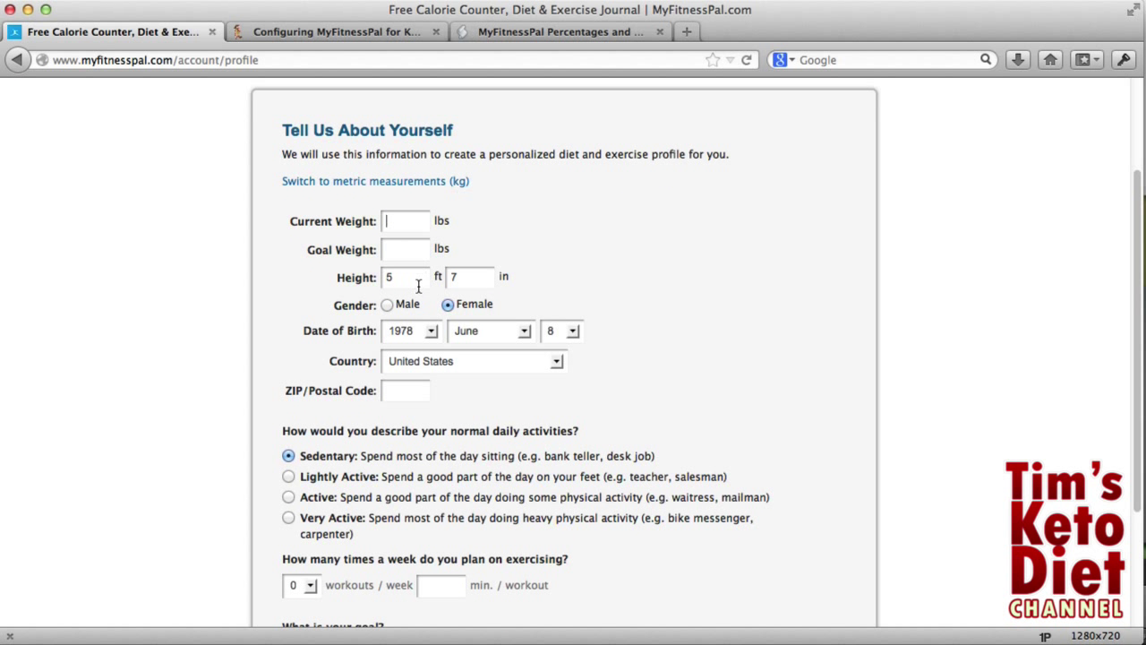
text(250)
text(196)
key(Tab)
key(Tab)
text(10)
click(384, 305)
Set the date of birth and enter the ZIP/postal code in the profile form
click(430, 330)
scroll(428, 430, down, 3)
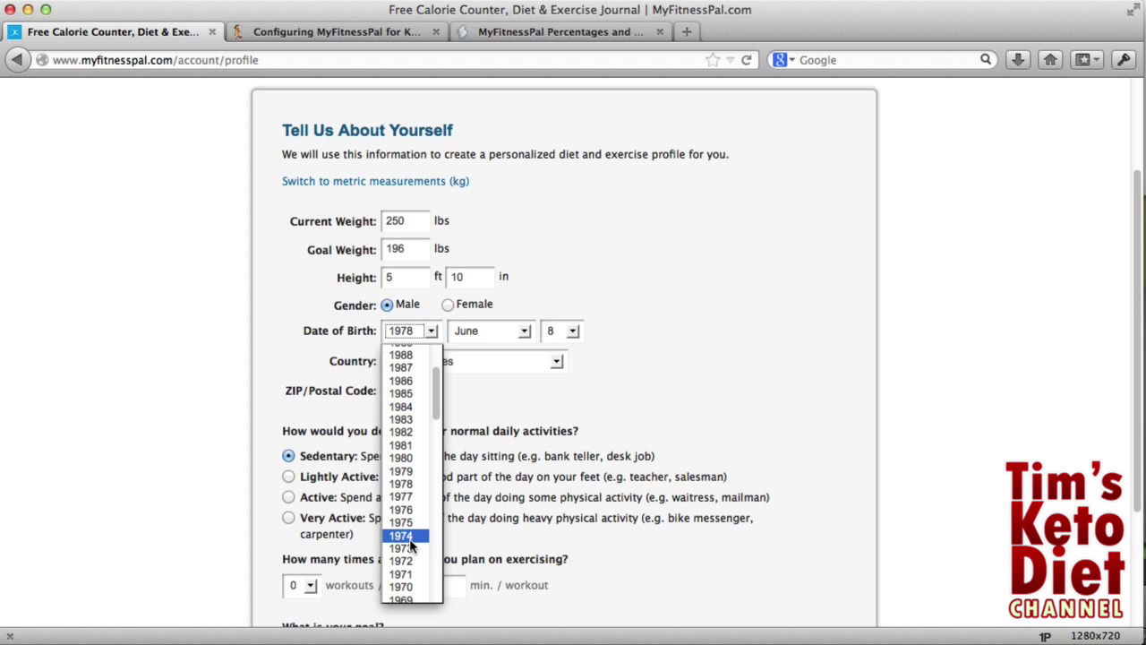
click(423, 536)
click(573, 331)
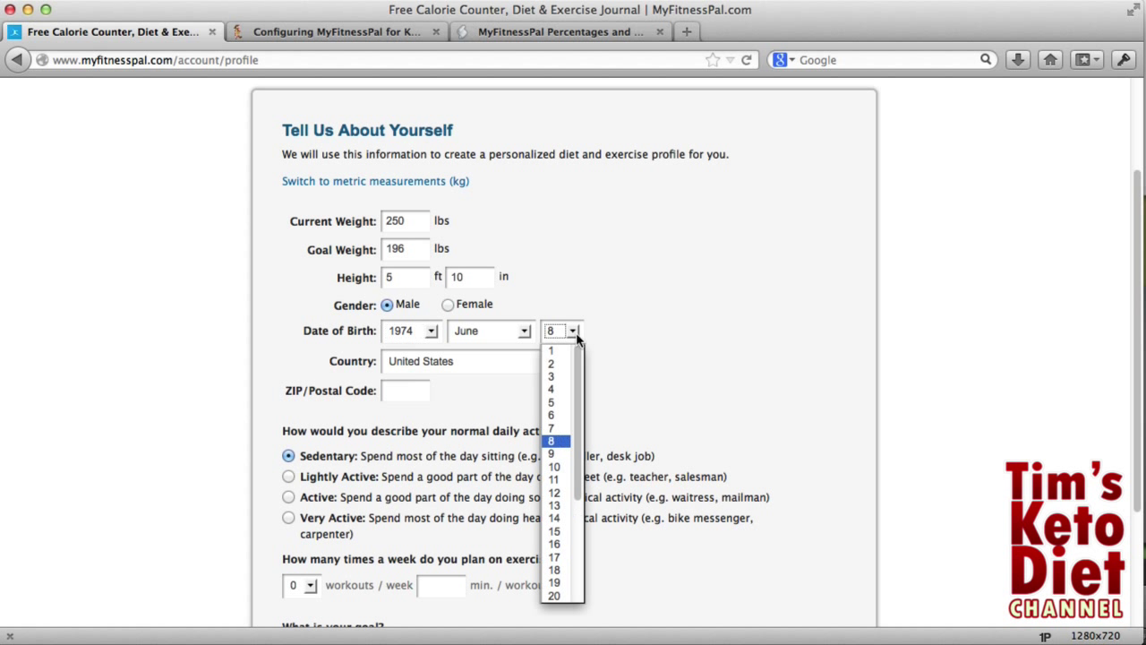
click(552, 558)
click(411, 394)
text(90210)
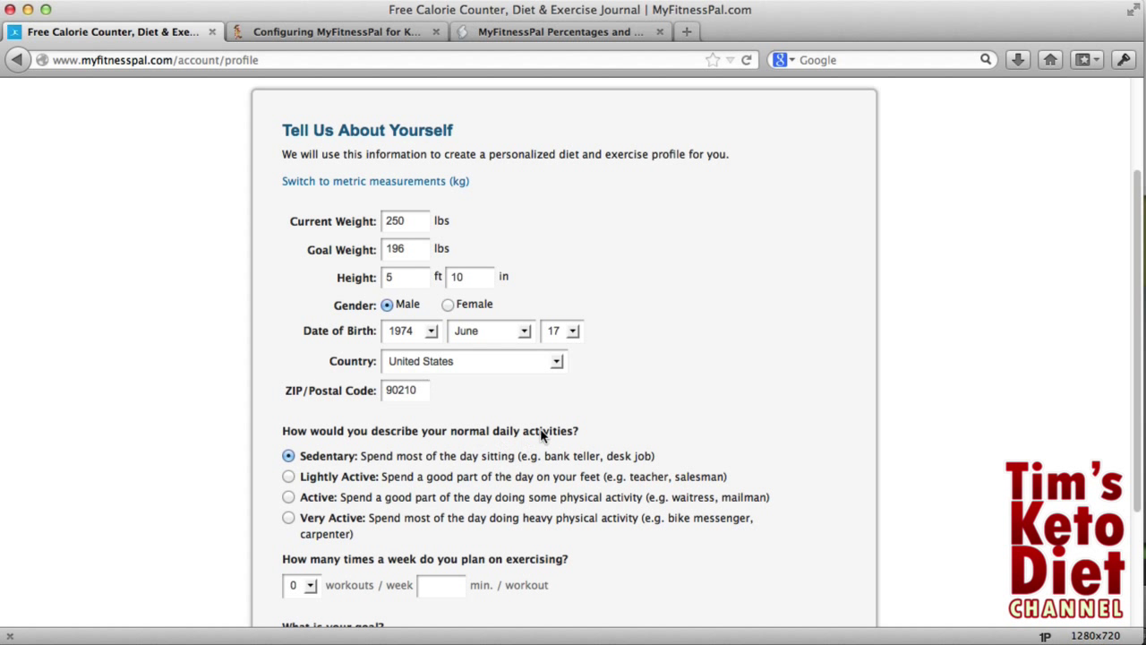
Plan 5 workouts per week of 30 minutes, set the goal to lose 2 pounds per week, and save the profile
scroll(667, 434, down, 4)
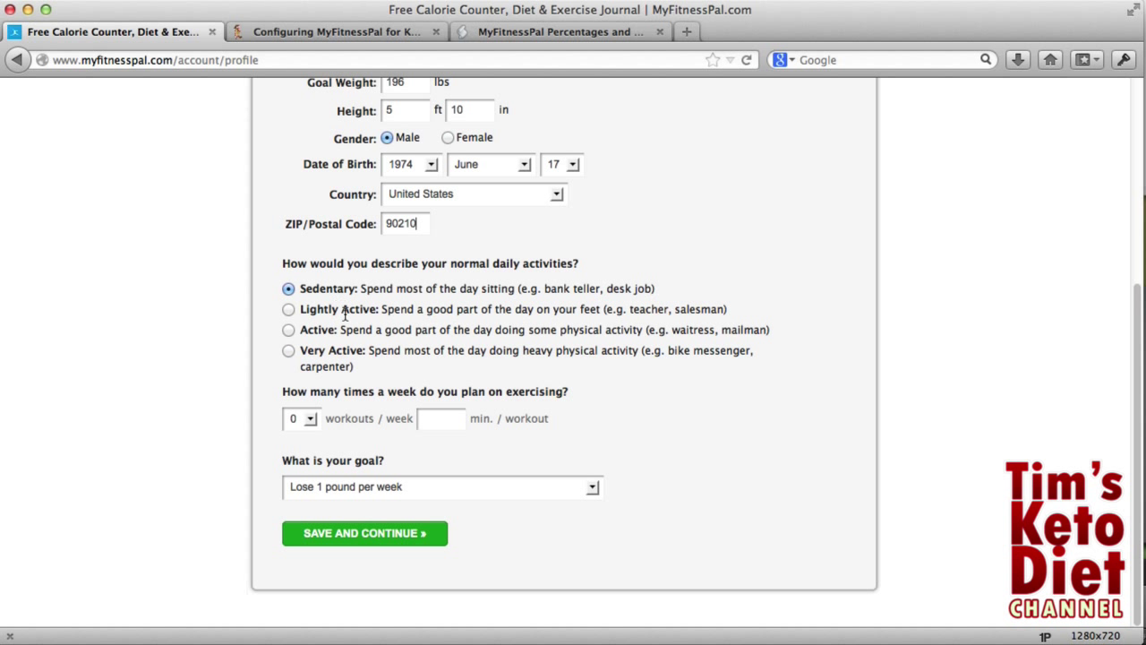
click(311, 417)
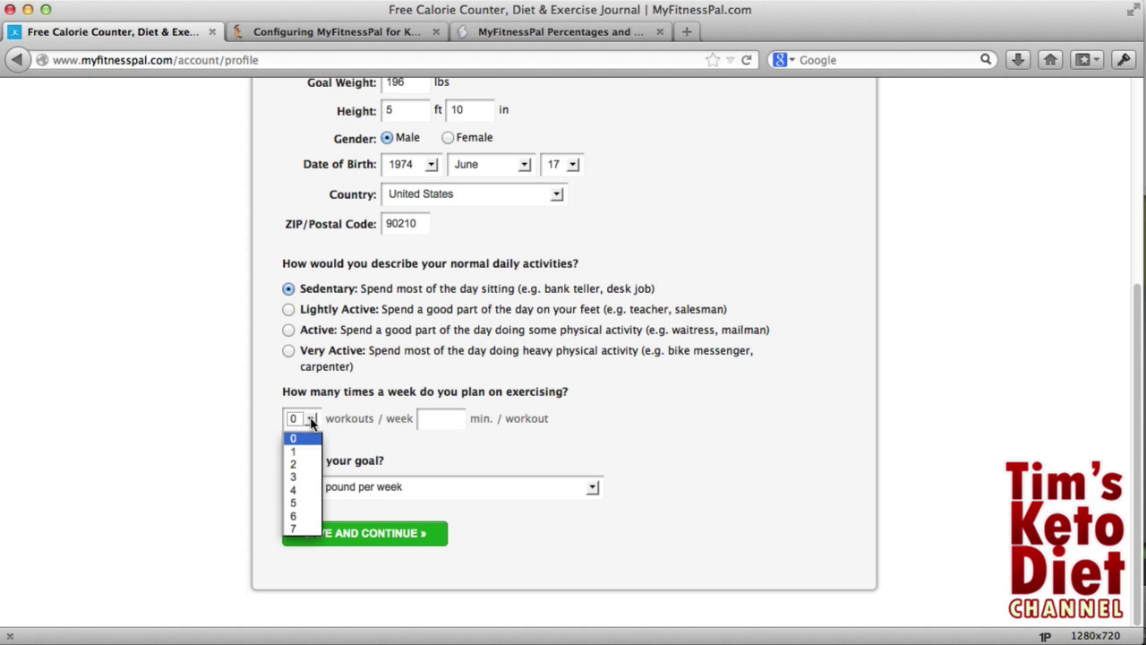
click(302, 503)
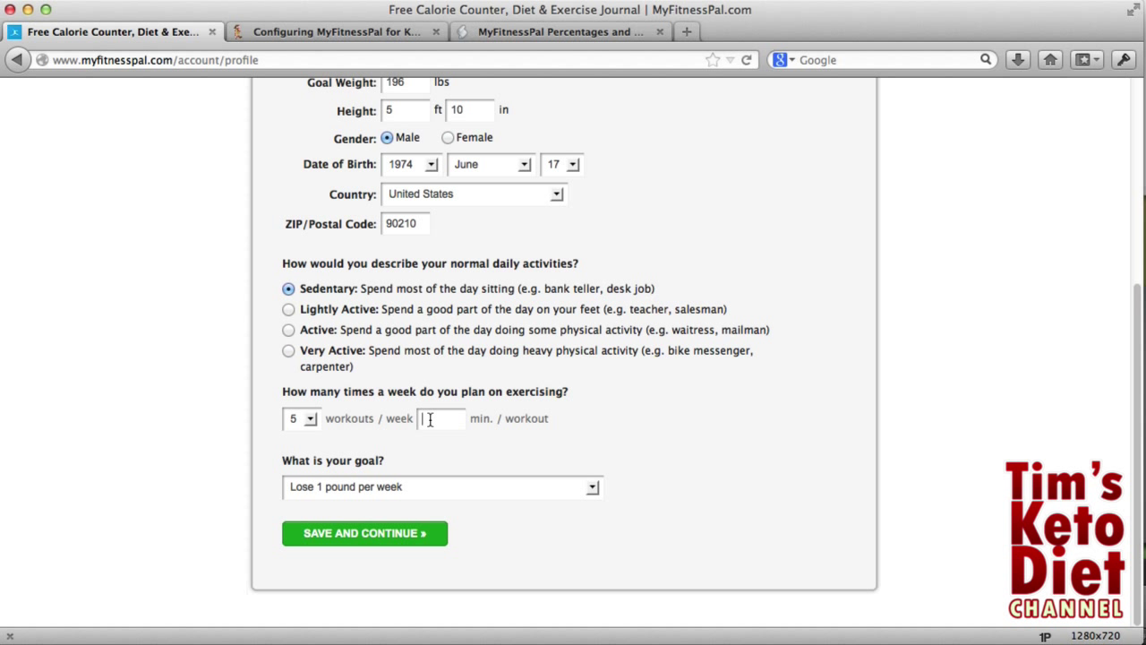
text(30)
click(564, 487)
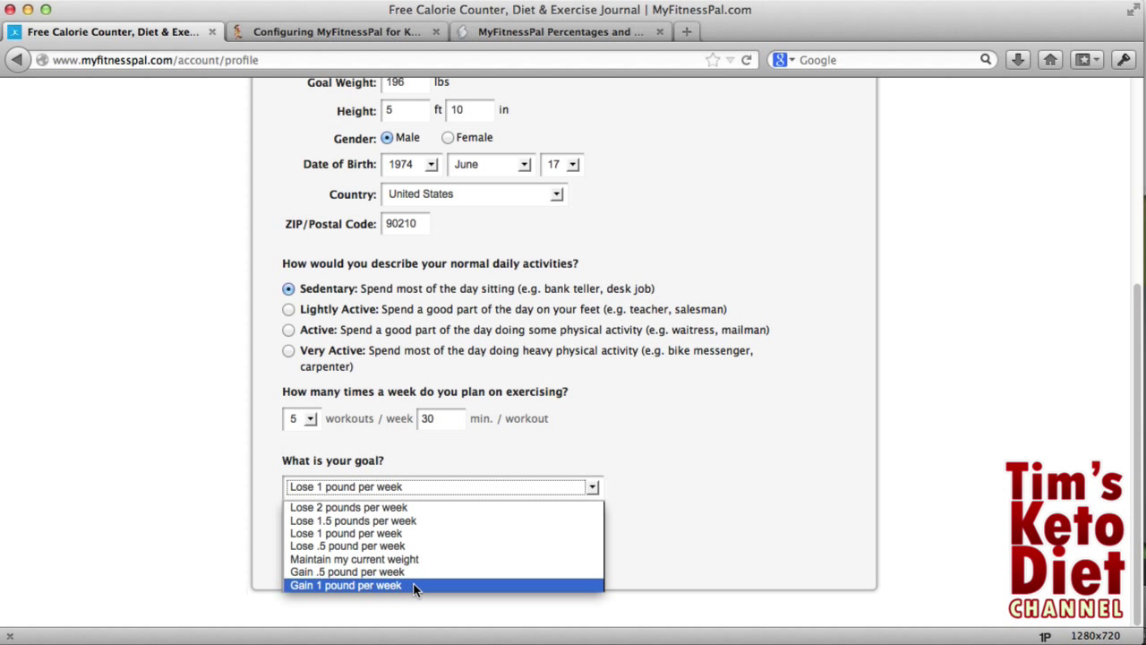
click(412, 508)
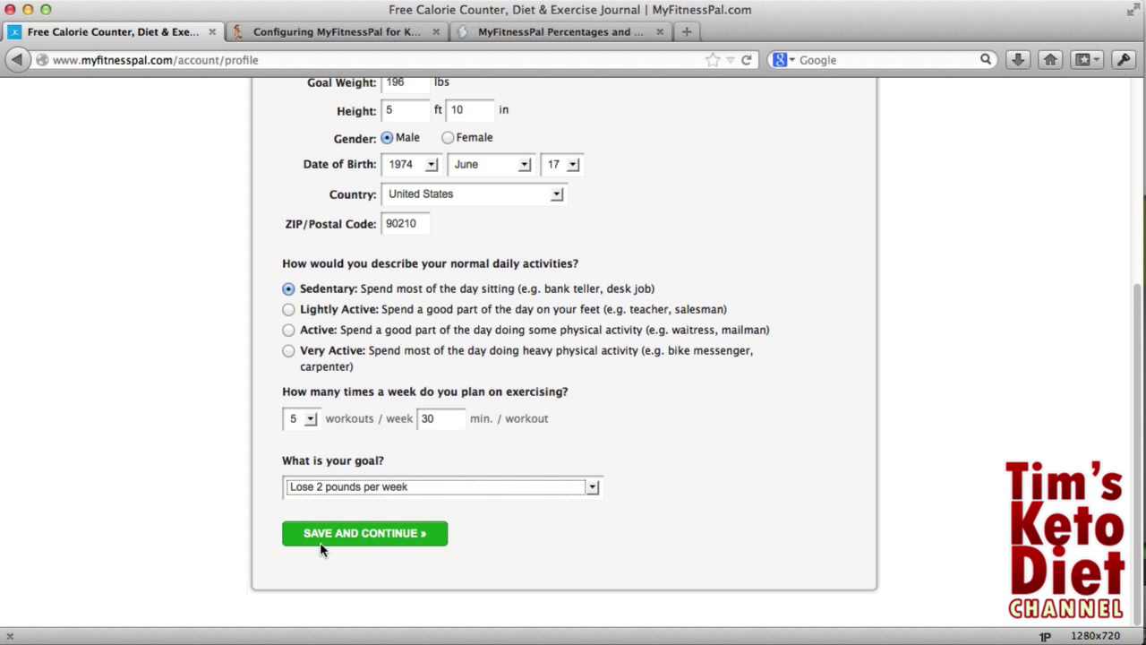
click(380, 535)
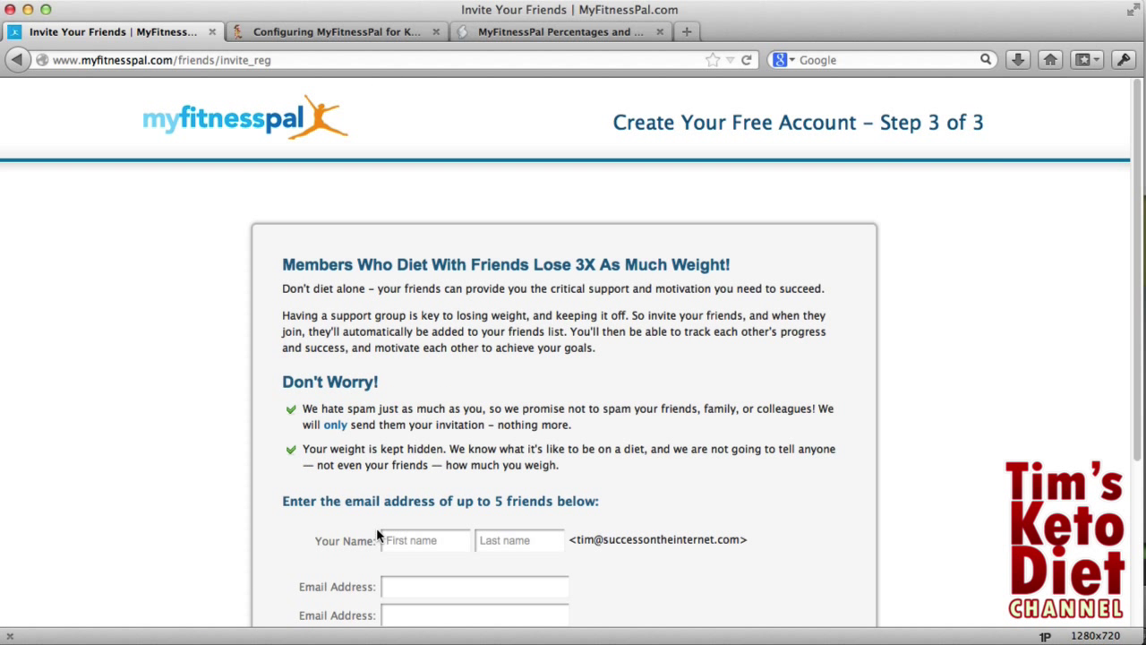
Skip inviting friends by e-mail in the last step of the account creation
scroll(727, 412, down, 3)
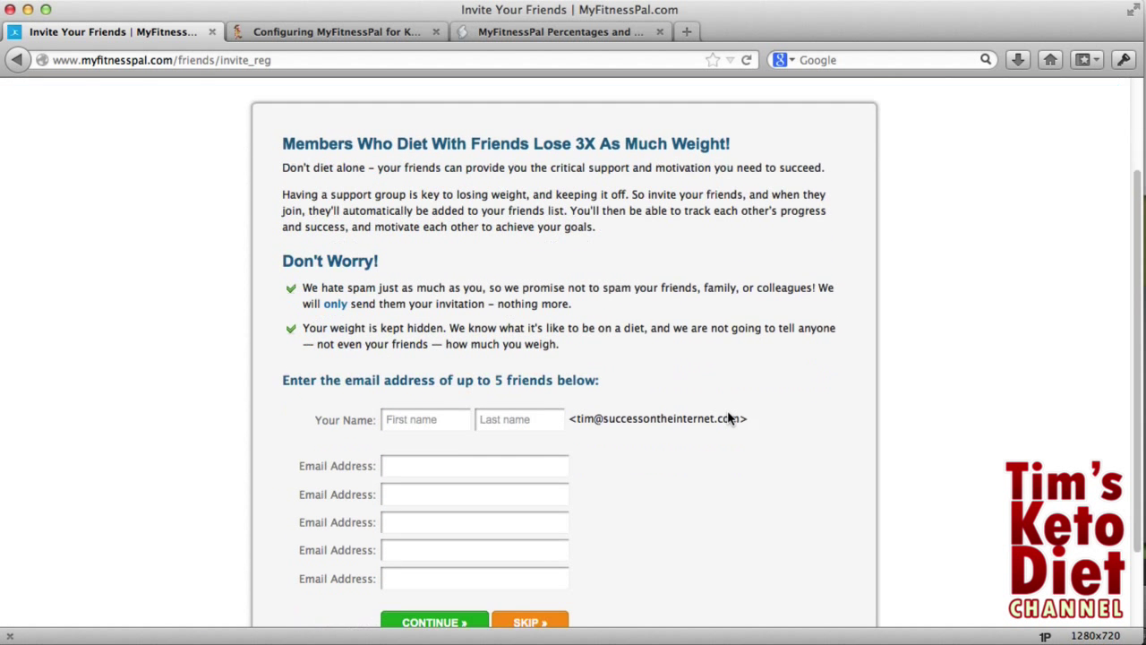
scroll(727, 418, down, 2)
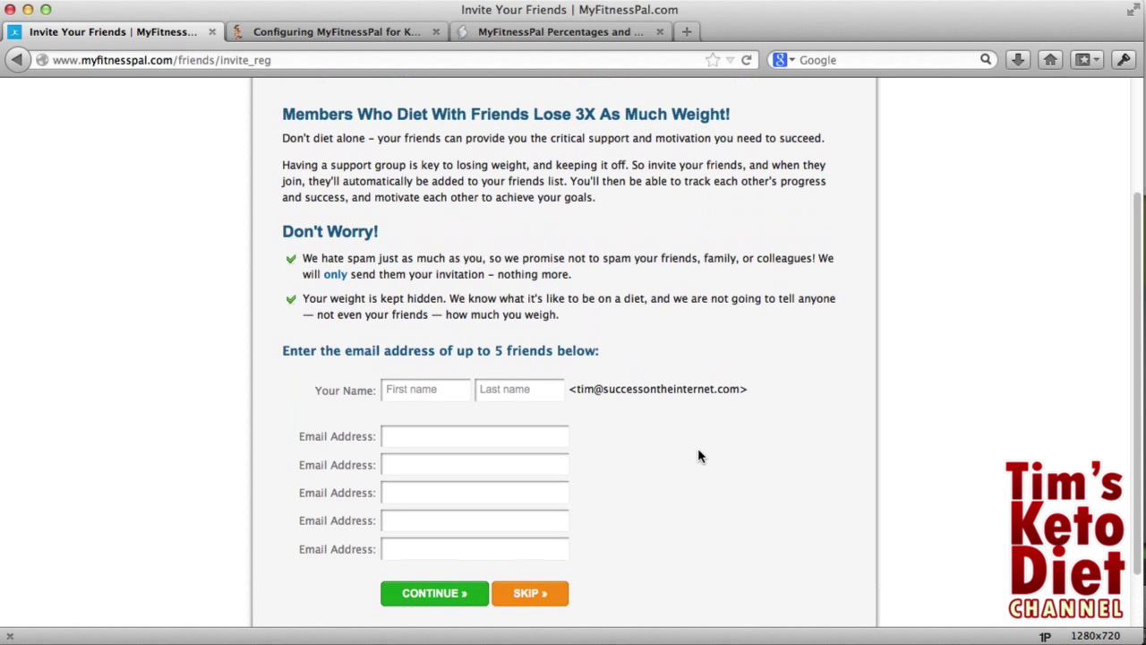
scroll(698, 455, down, 2)
click(531, 528)
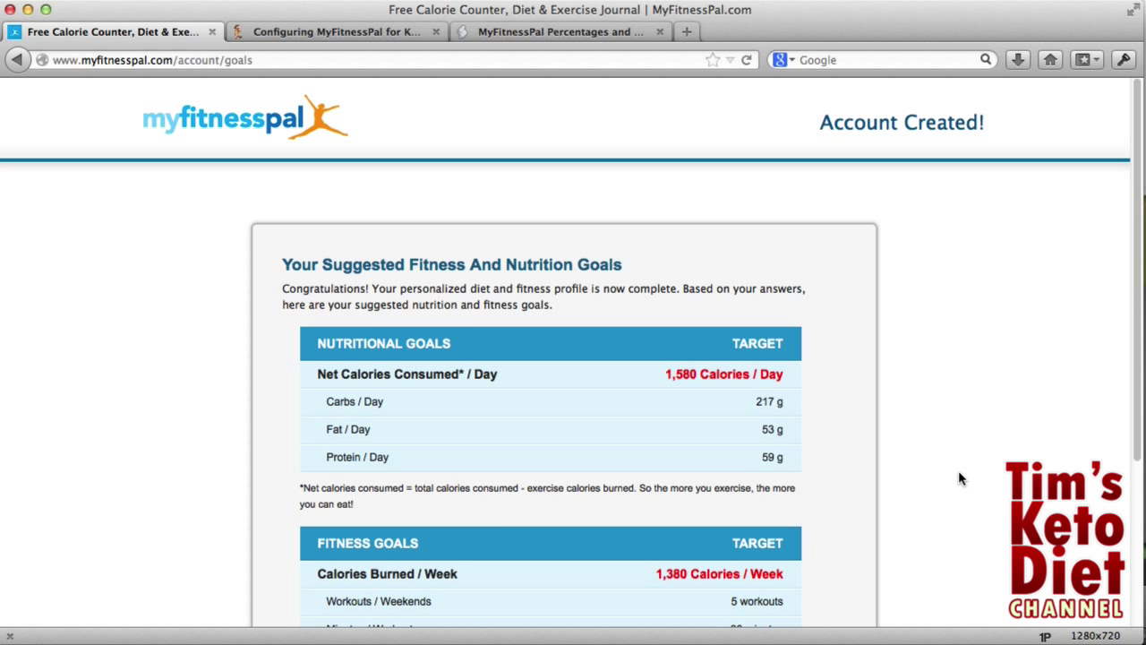
Review the suggested nutrition and fitness goals and get started with the new account
scroll(949, 453, down, 3)
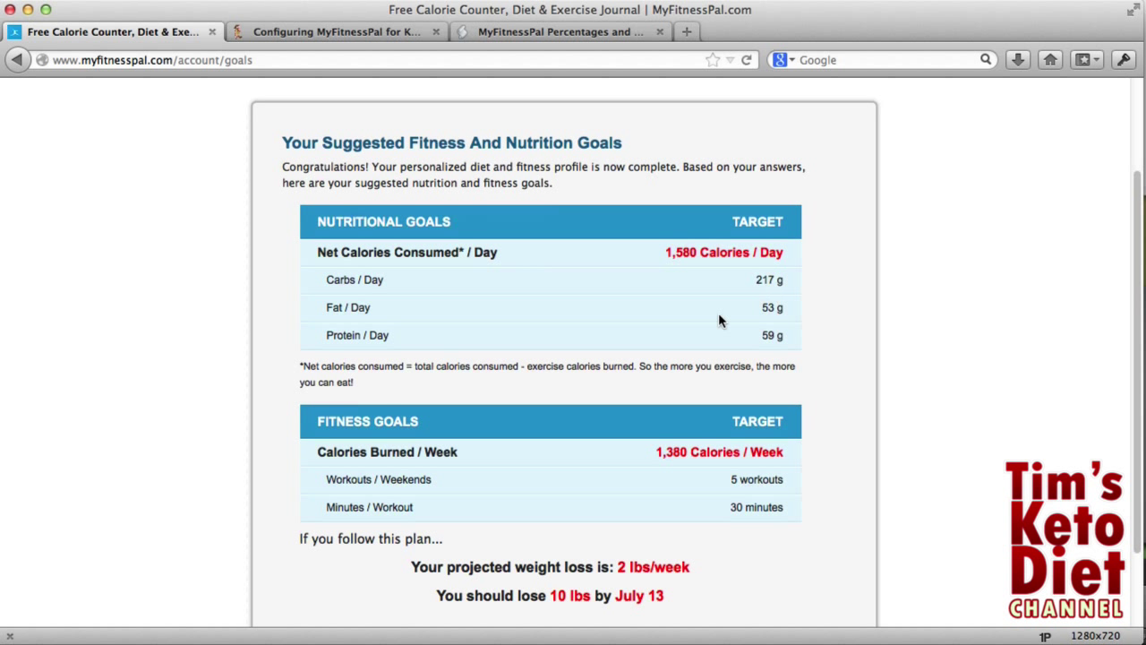
scroll(721, 320, down, 2)
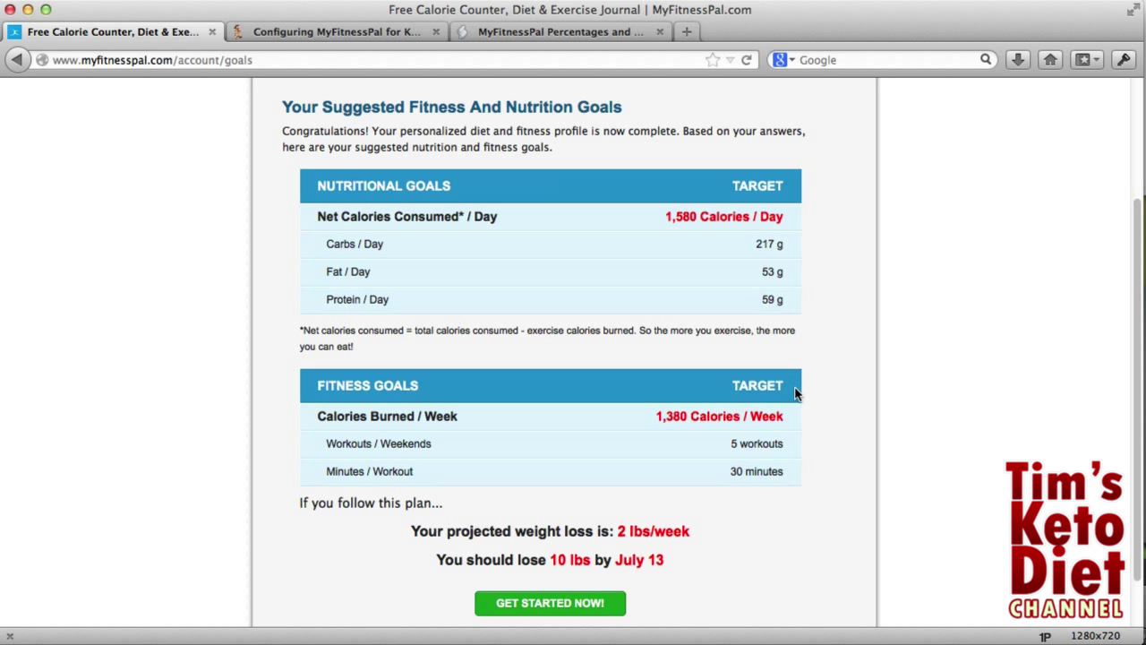
scroll(806, 399, down, 2)
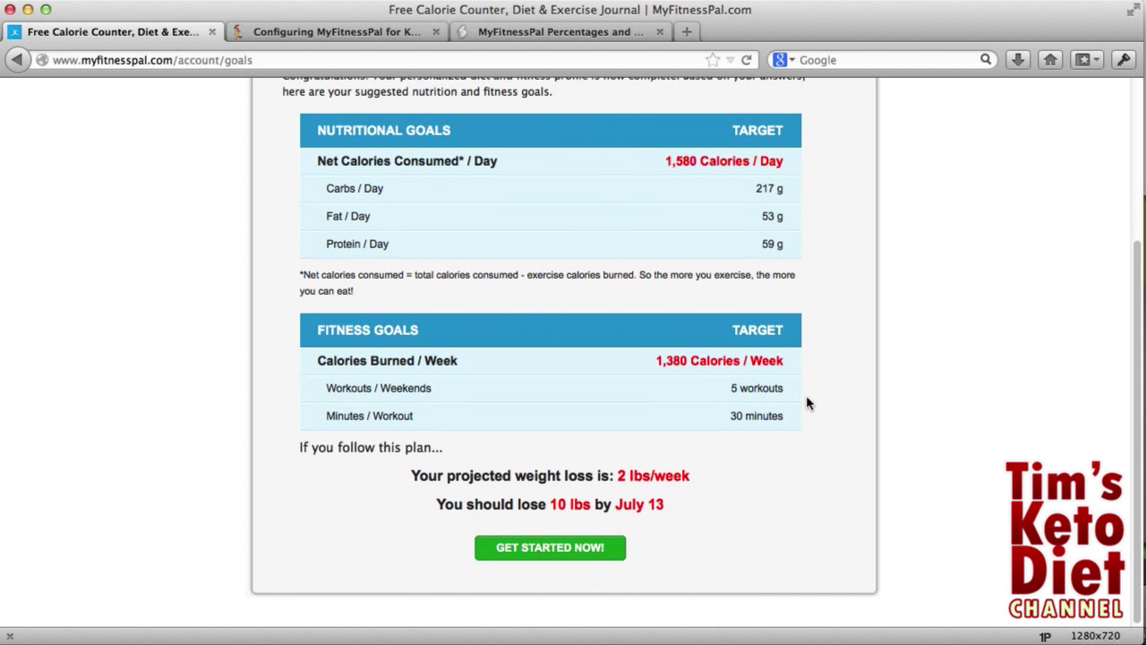
click(536, 550)
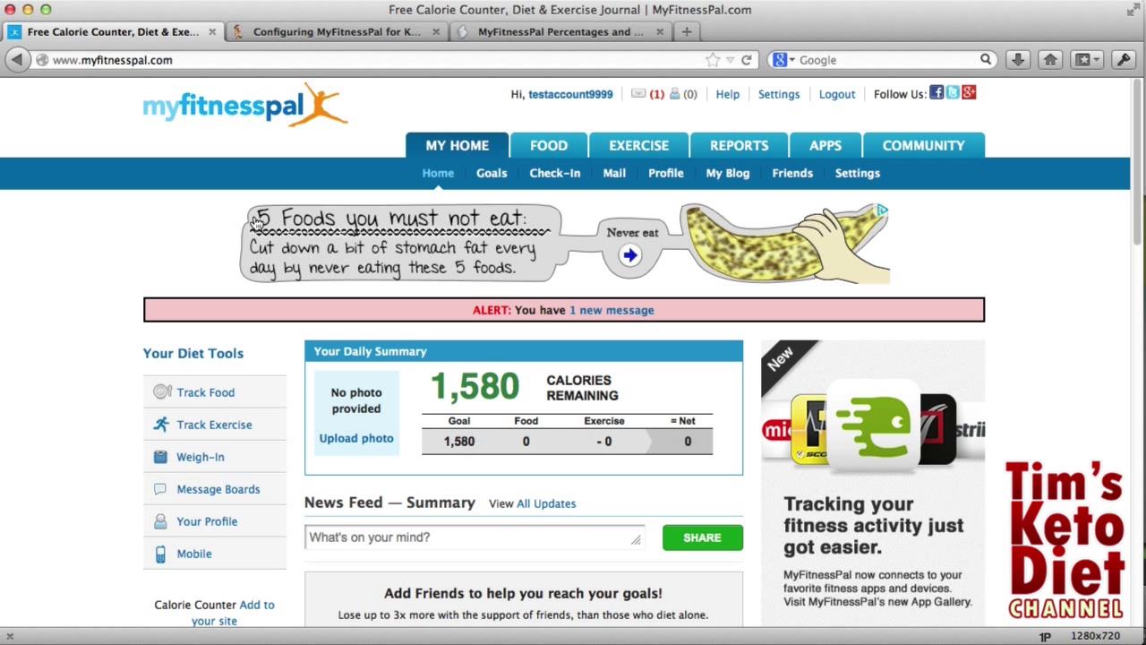
Examine the recommended keto macro percentages and goal settings in the Configuring MFP guide on the Caveman Keto site
click(294, 36)
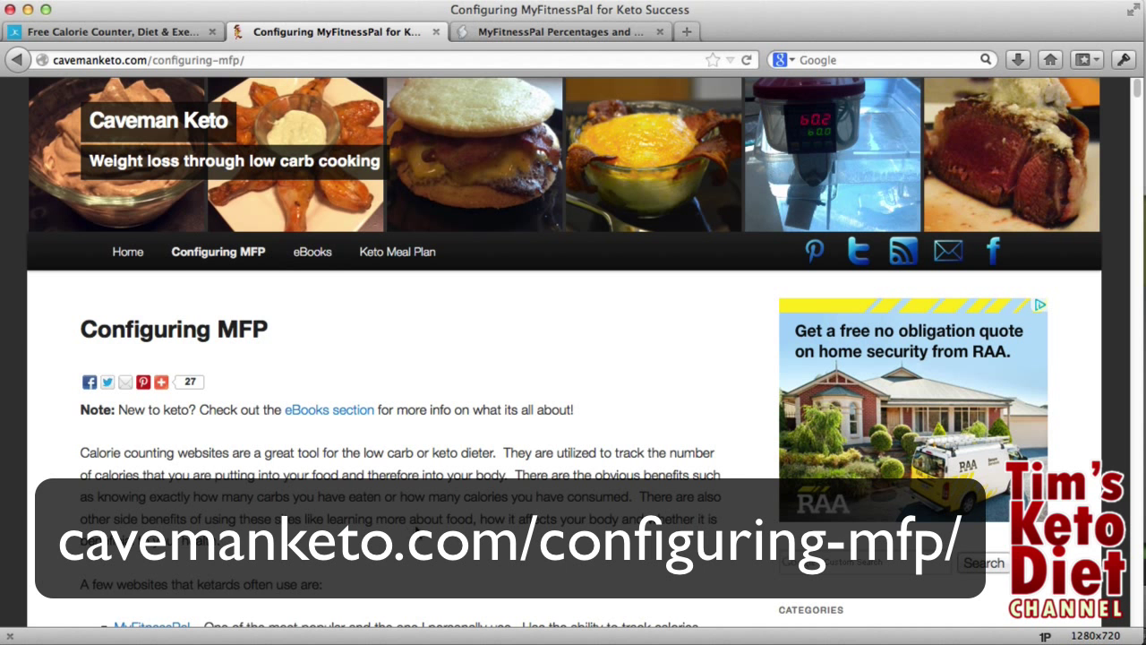
scroll(411, 503, down, 3)
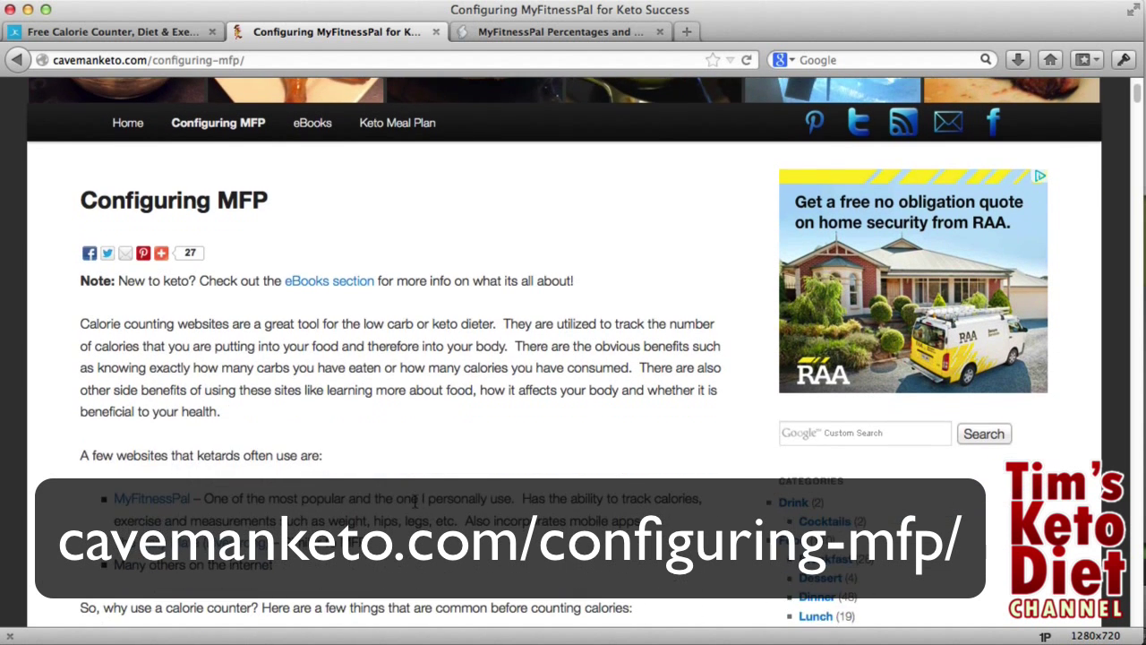
scroll(414, 501, down, 10)
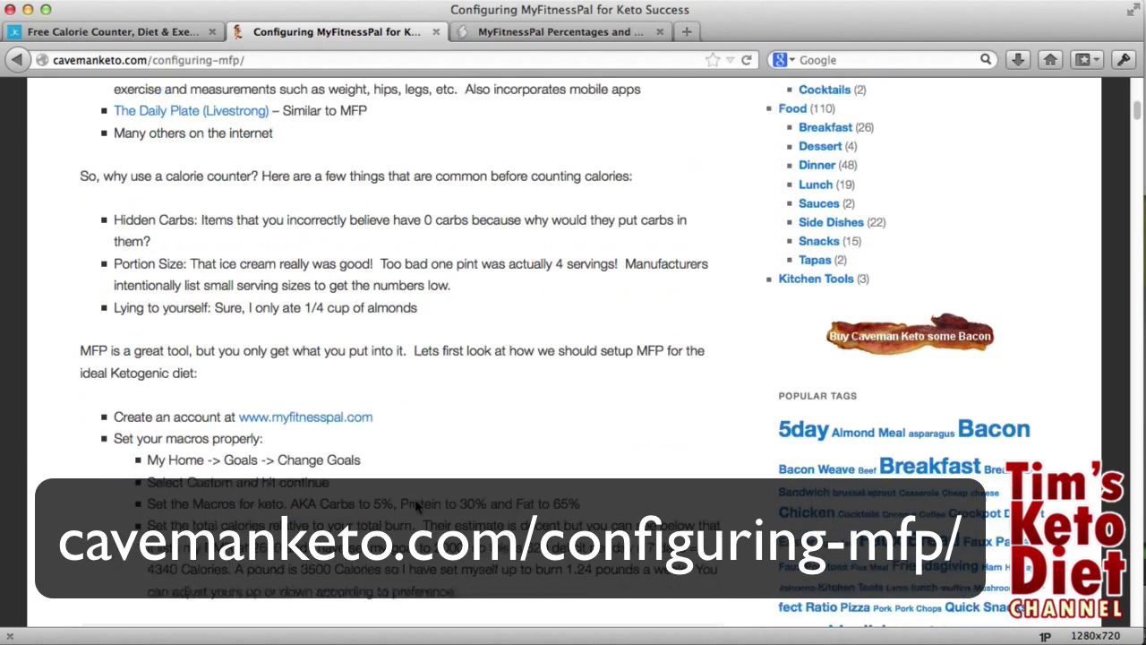
scroll(415, 499, down, 1)
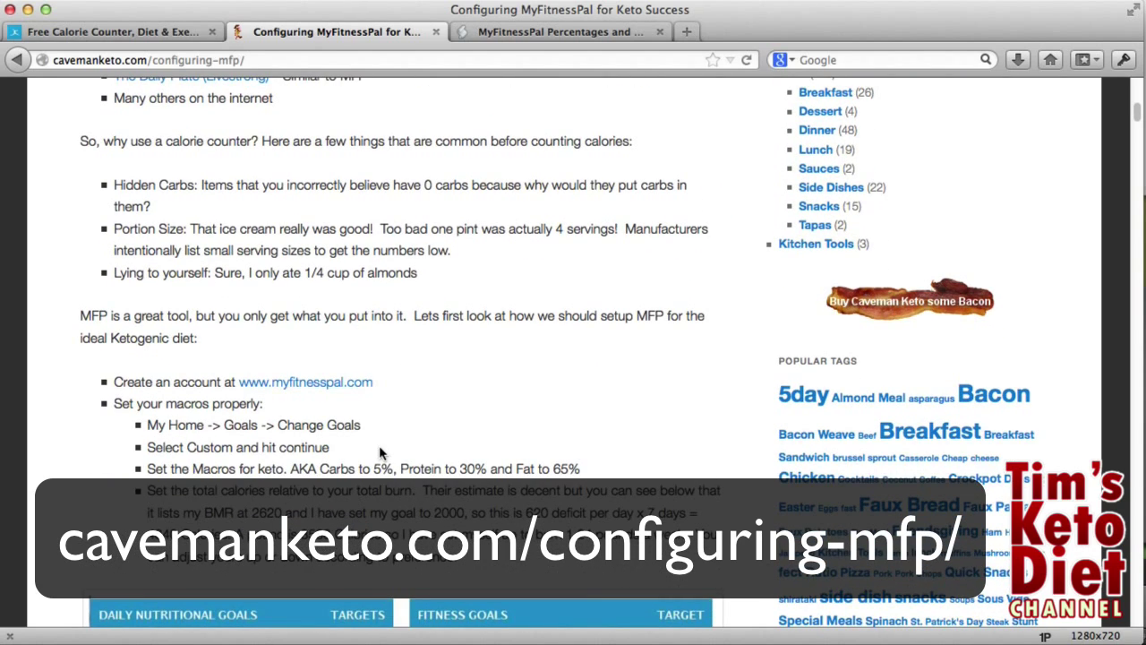
scroll(395, 439, down, 3)
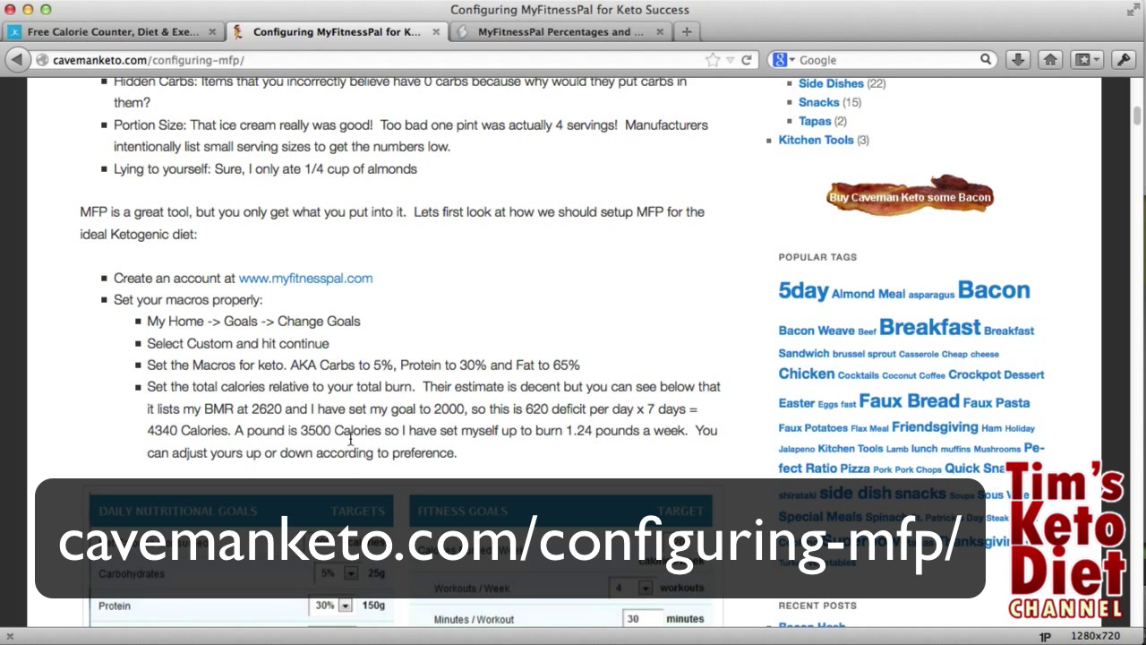
scroll(379, 385, down, 1)
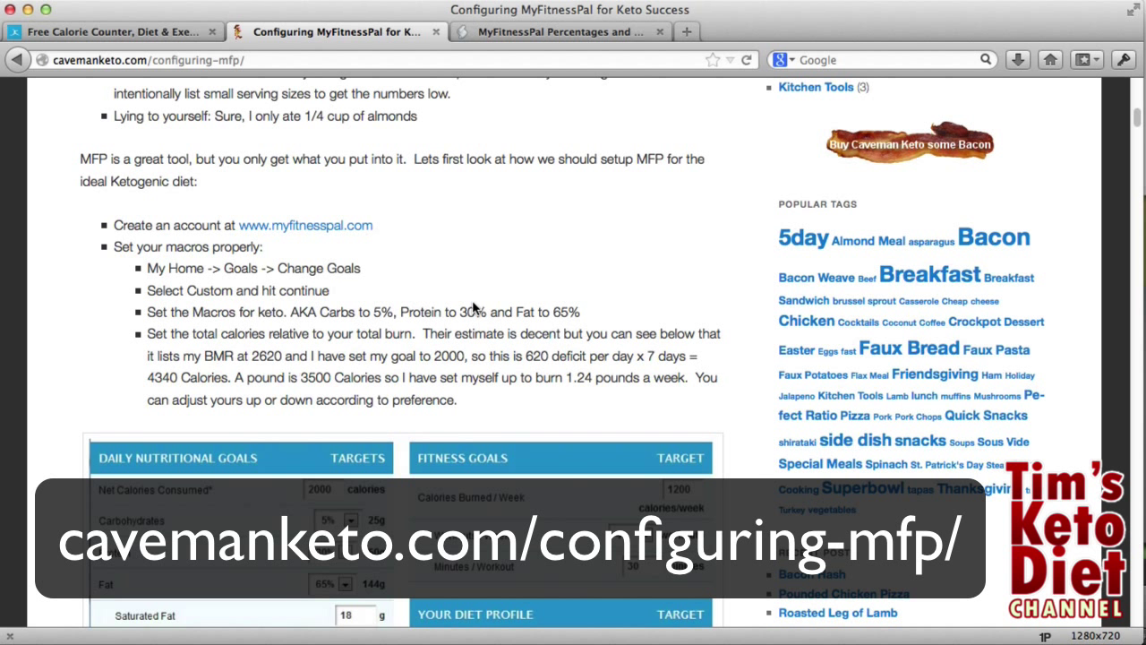
scroll(475, 307, down, 6)
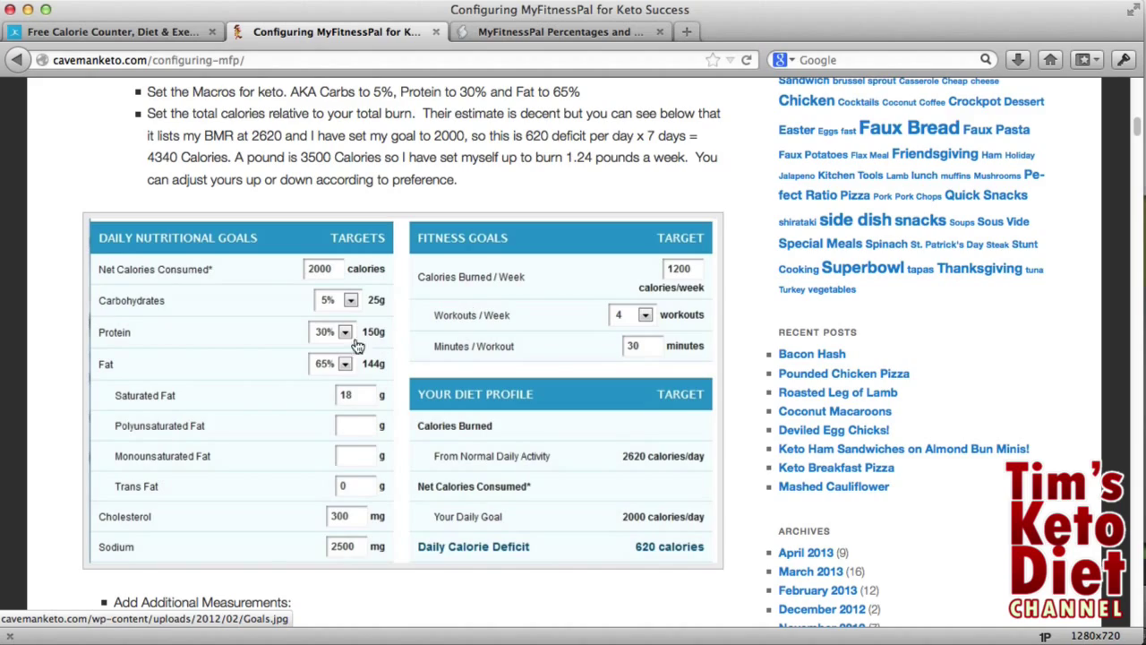
scroll(348, 515, down, 5)
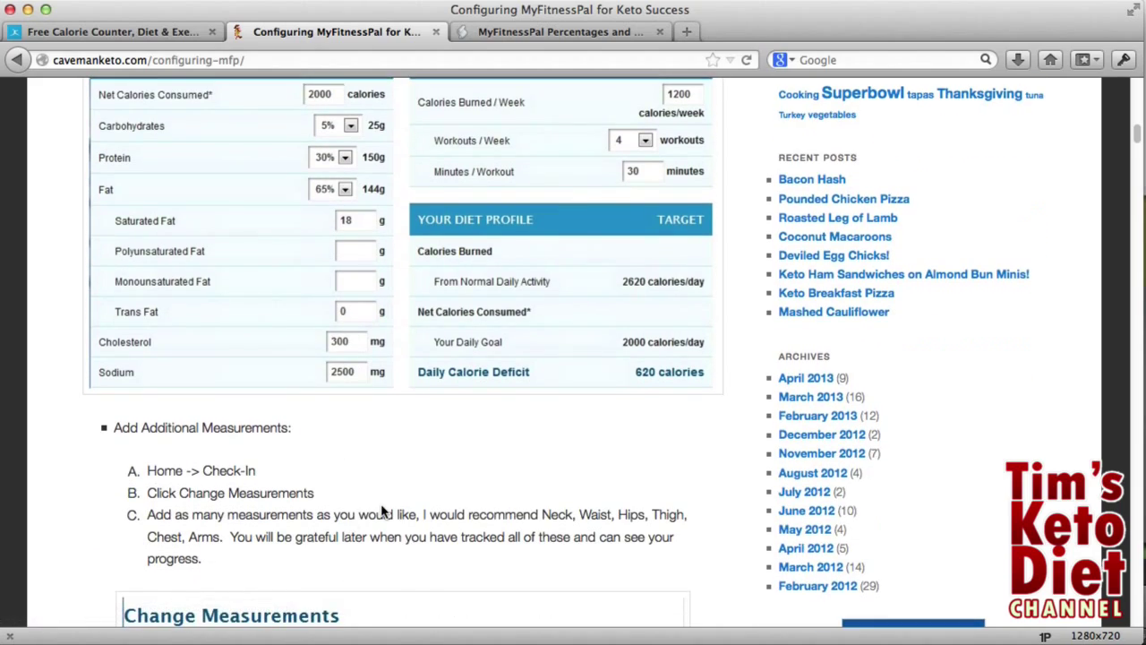
scroll(380, 510, up, 20)
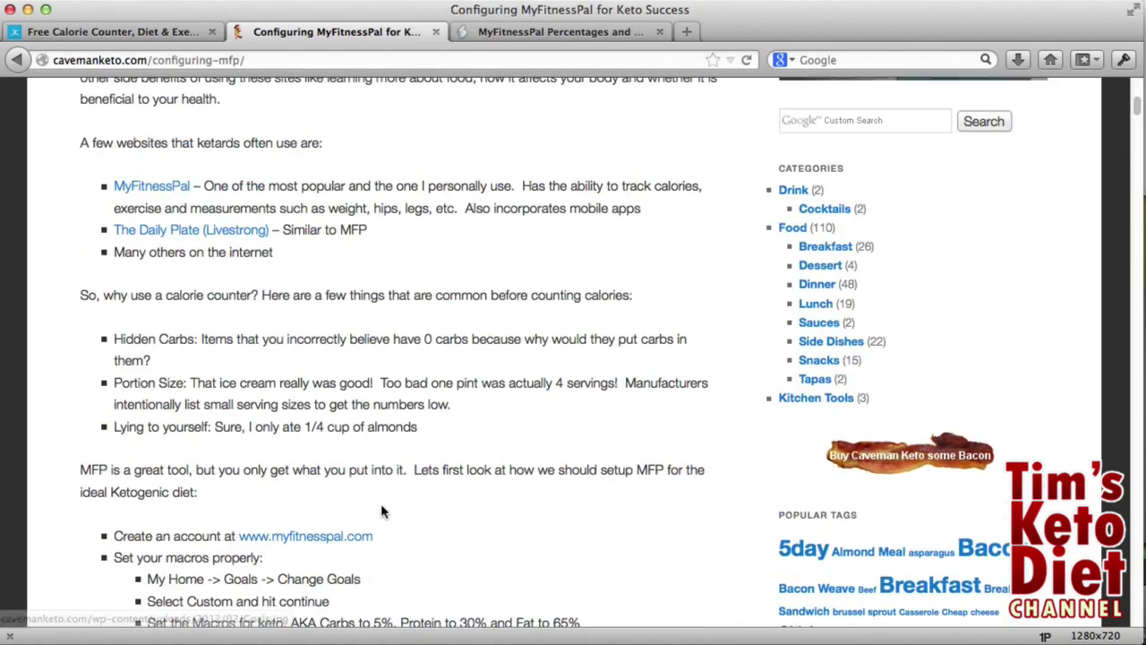
scroll(385, 506, up, 2)
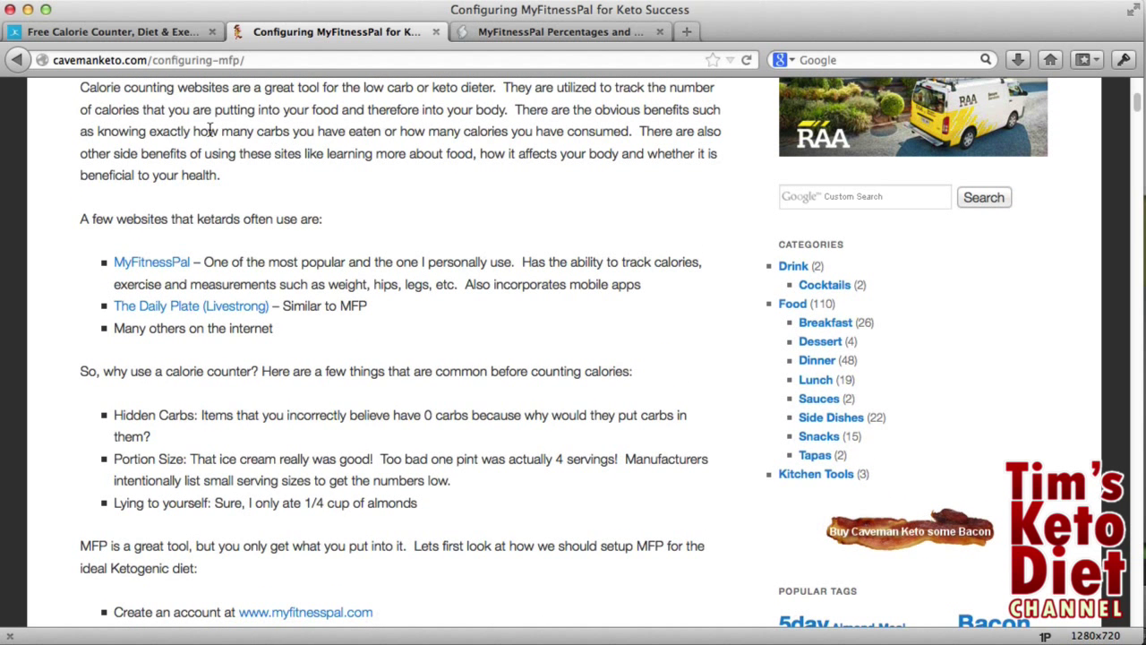
Return to MyFitnessPal, open the goals for changing, and choose to set custom fitness goals manually
click(85, 31)
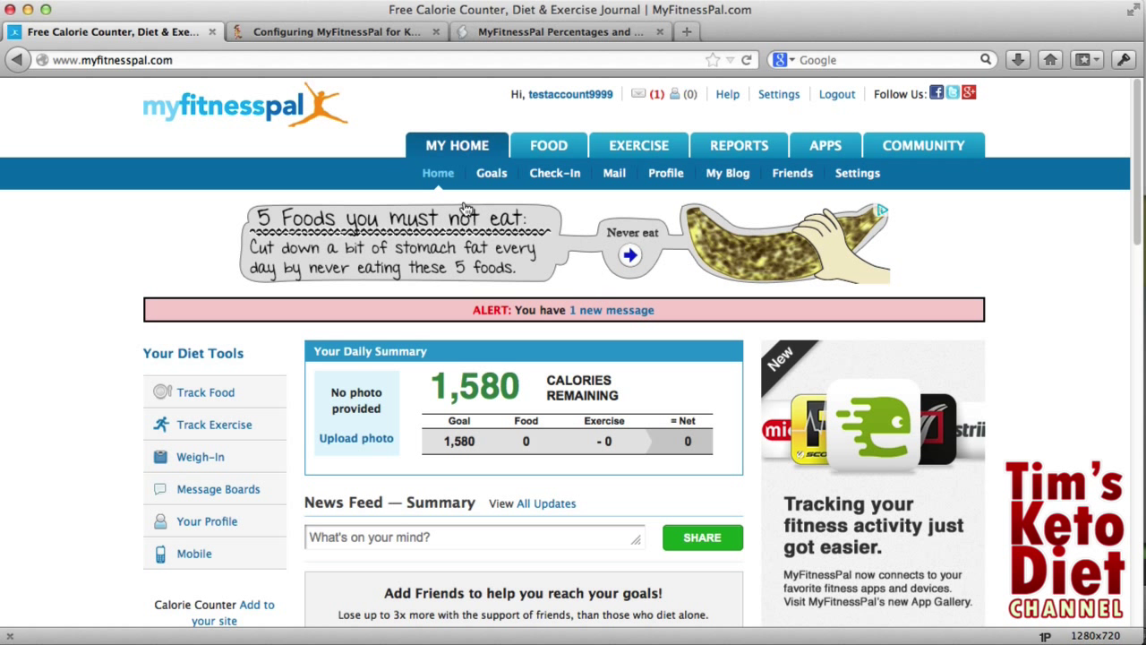
click(491, 175)
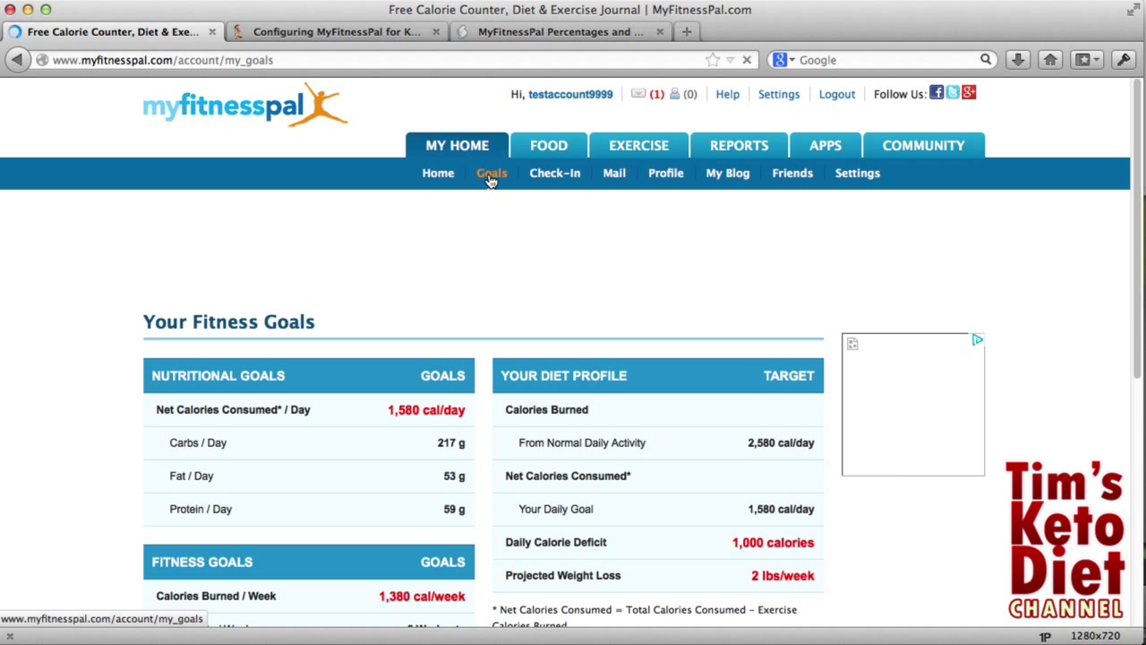
scroll(395, 218, down, 5)
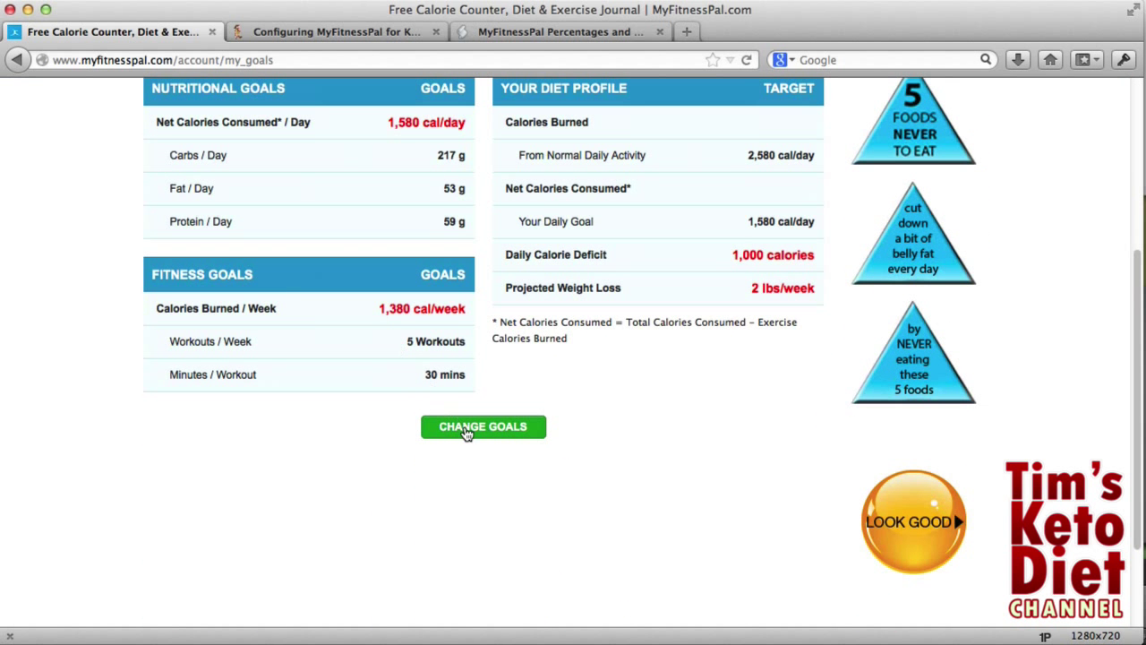
click(466, 429)
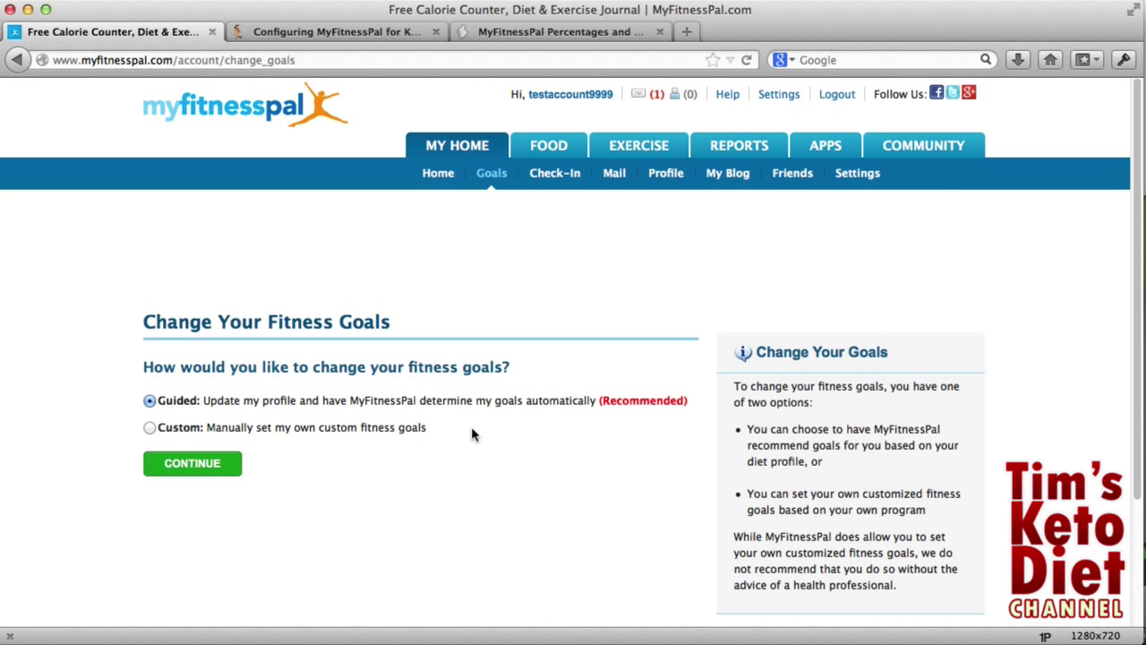
click(149, 427)
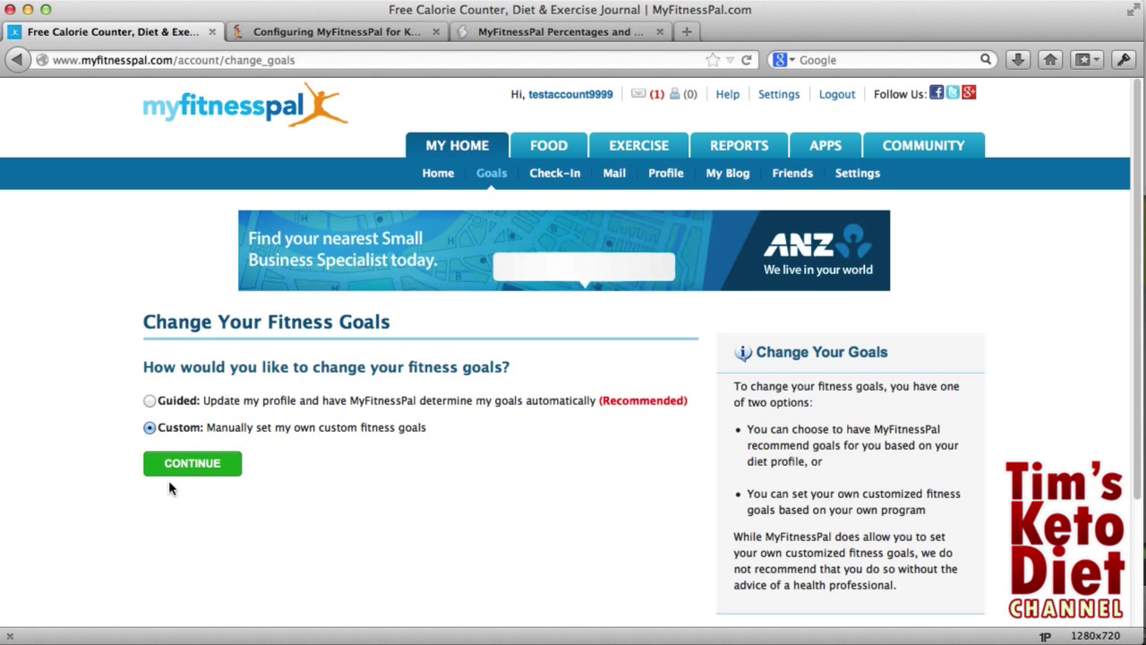
click(193, 463)
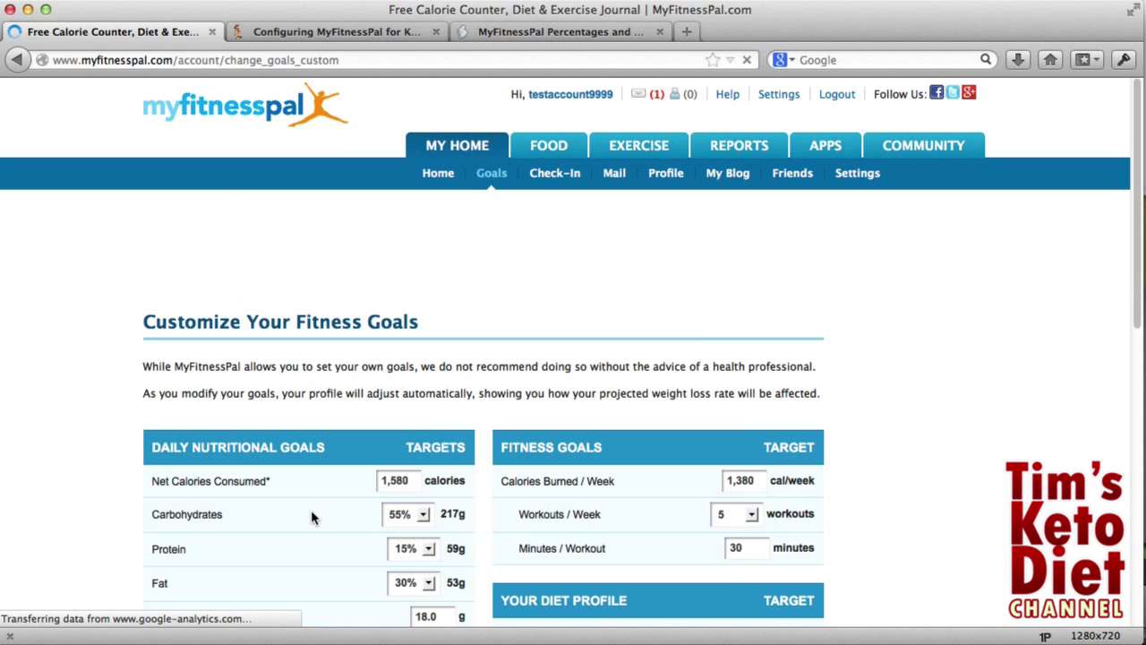
Set the daily nutritional targets to 5% for carbohydrates and 65% for fat
scroll(377, 454, down, 3)
scroll(376, 454, down, 3)
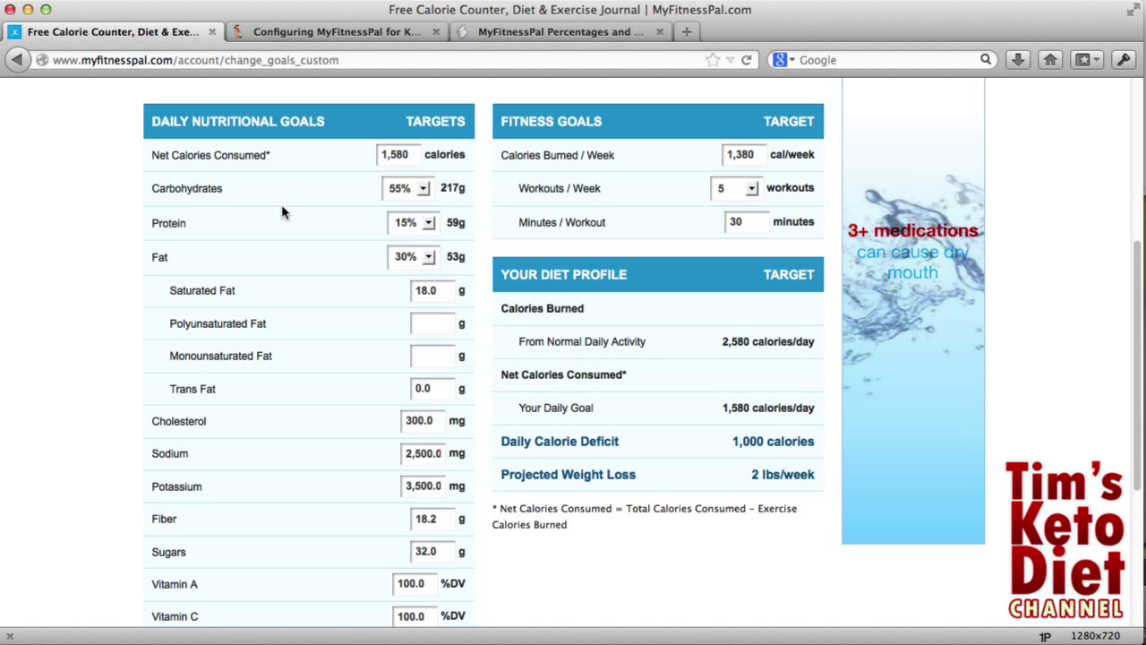
click(417, 187)
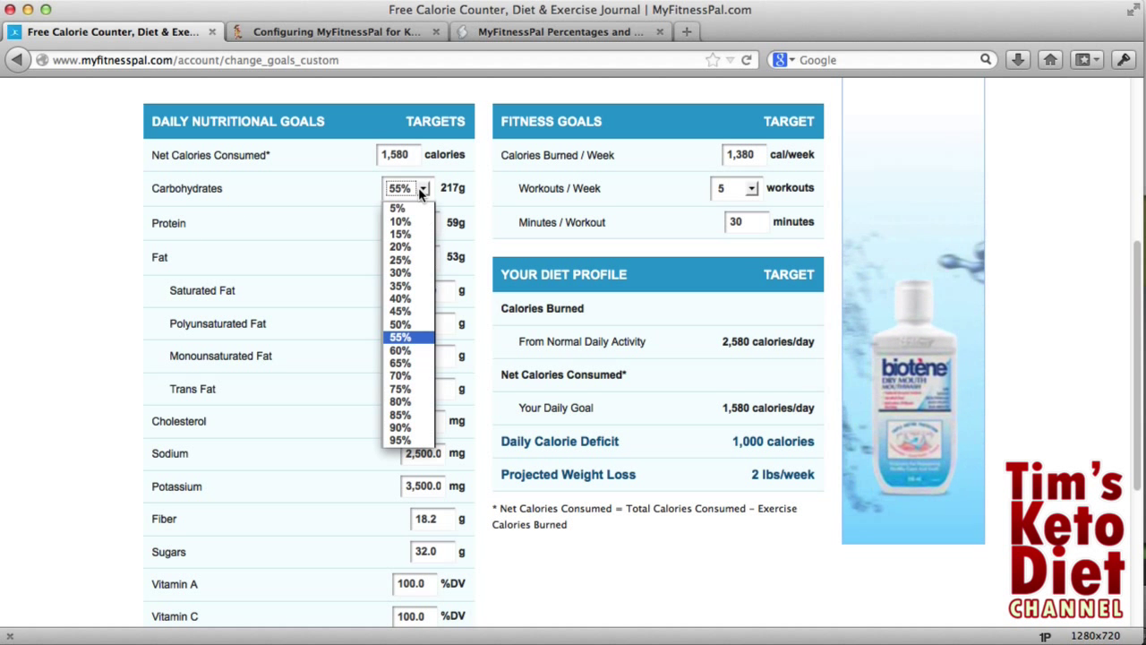
click(397, 208)
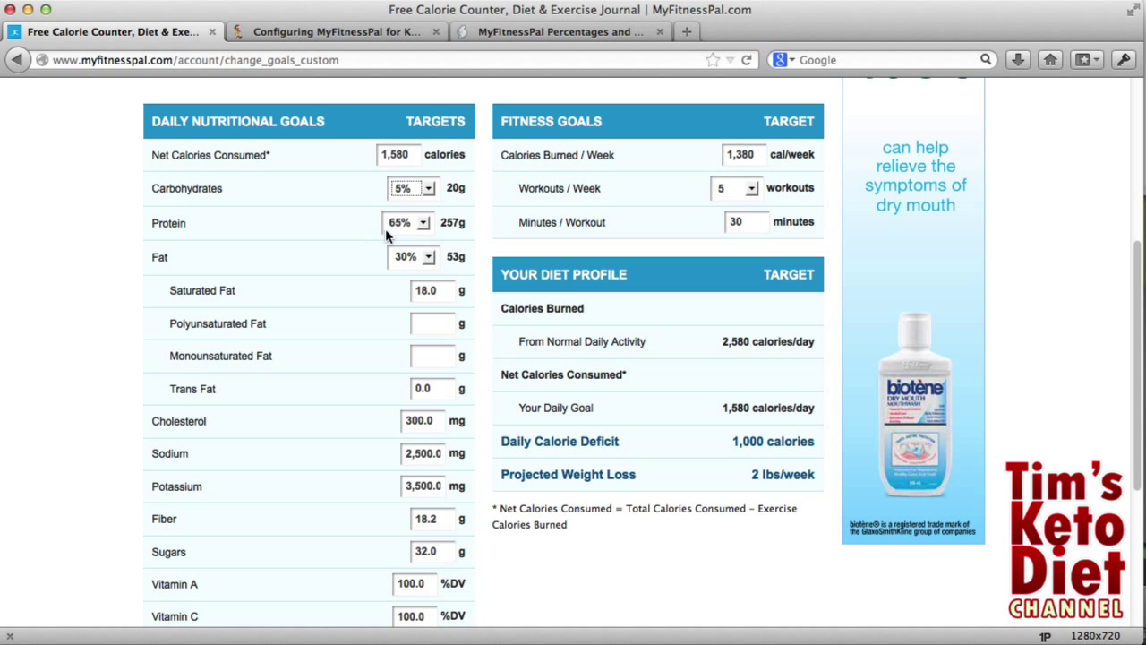
click(428, 257)
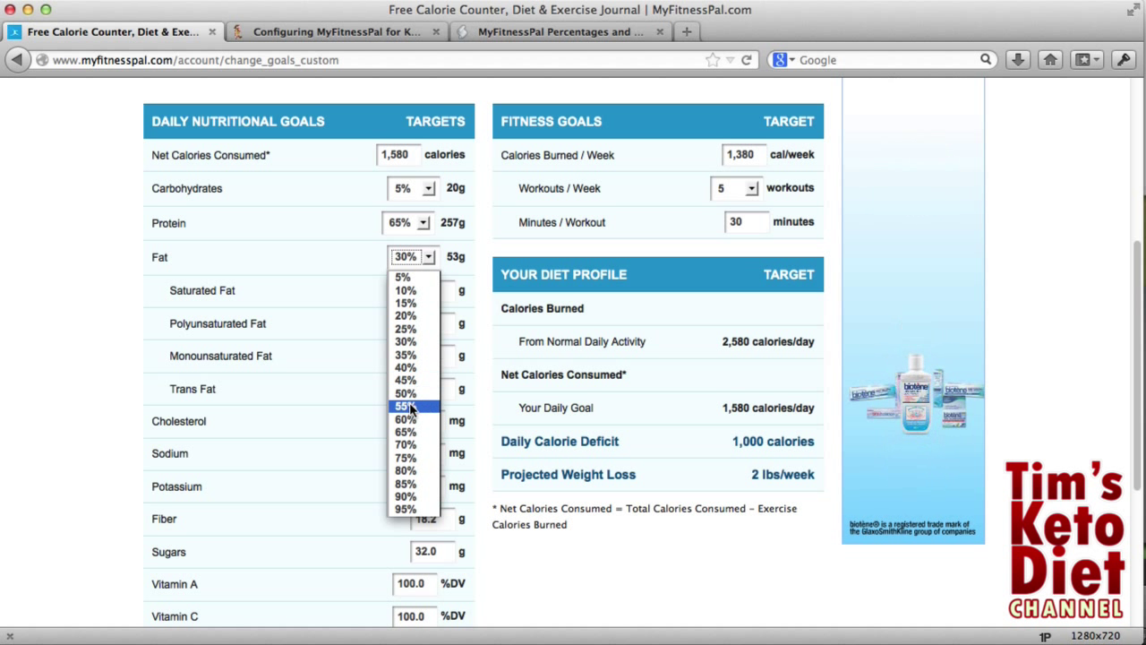
click(404, 432)
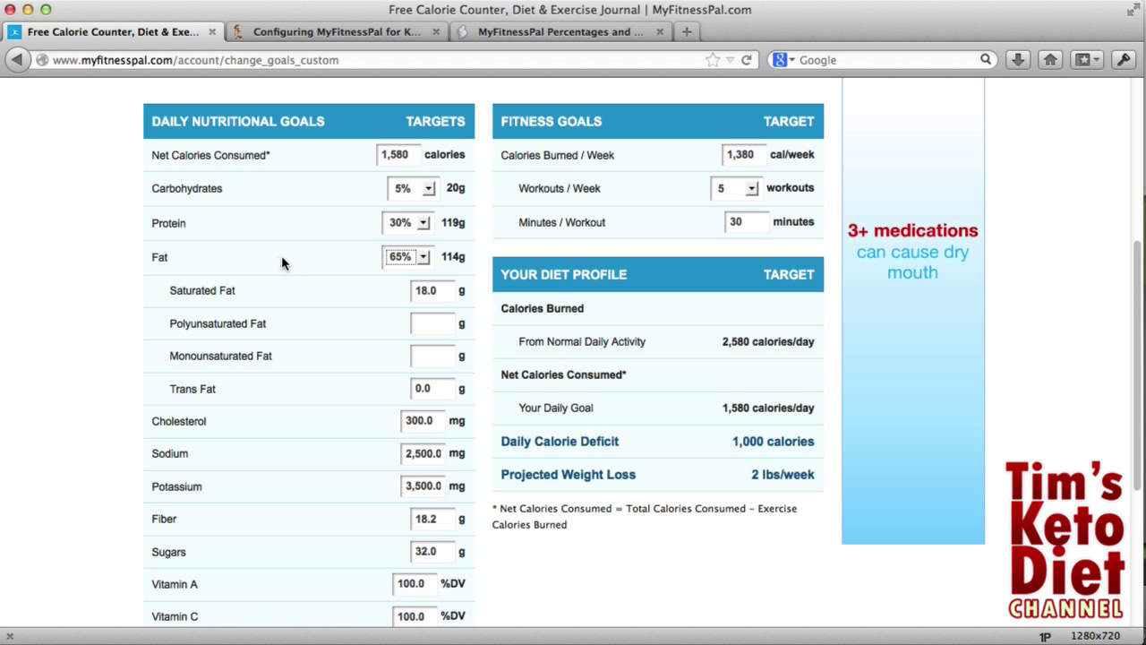
Set the daily potassium target to 1000 mg in the nutritional goals
scroll(305, 255, down, 2)
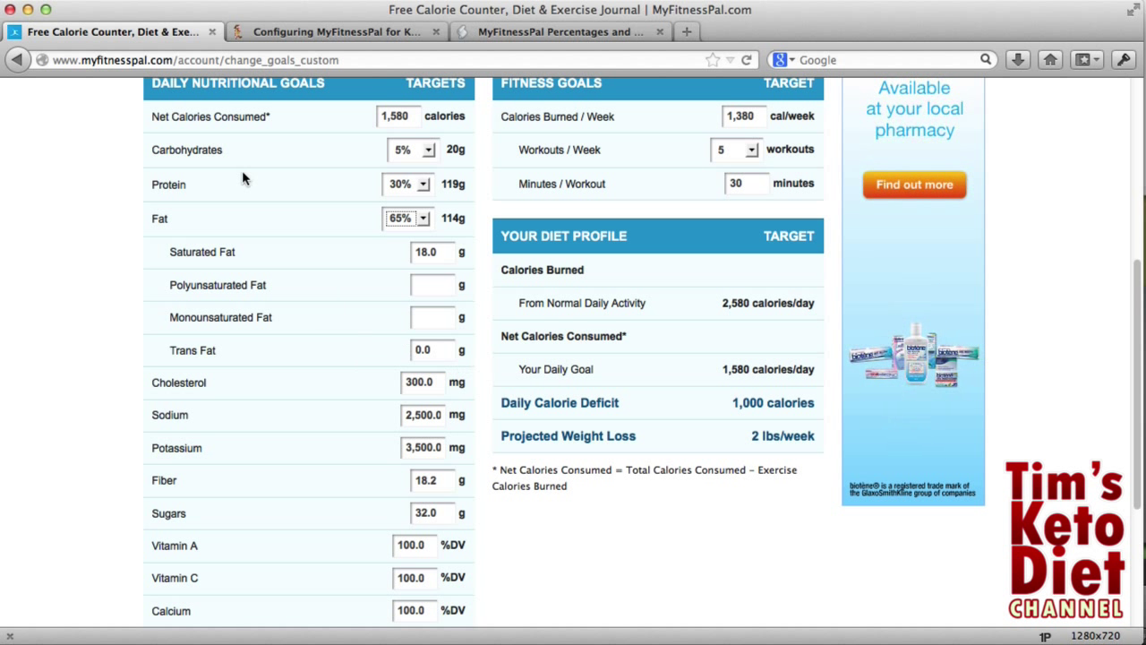
click(424, 414)
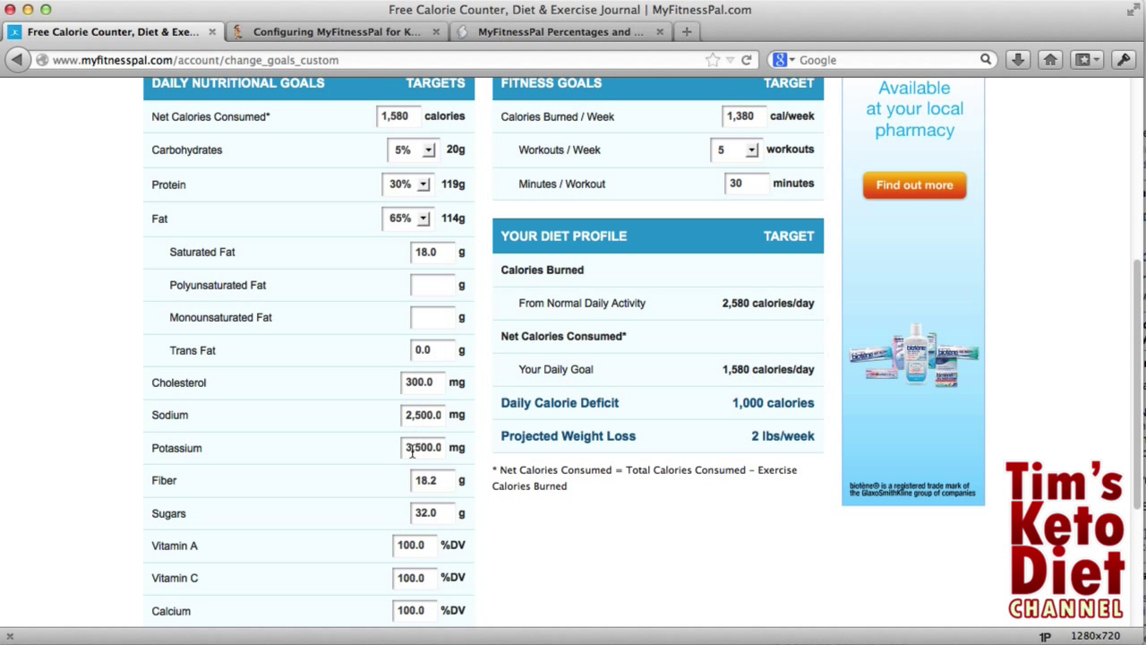
click(430, 451)
text(100)
double_click(421, 445)
text(1000)
key(Tab)
scroll(380, 472, down, 1)
scroll(368, 480, down, 1)
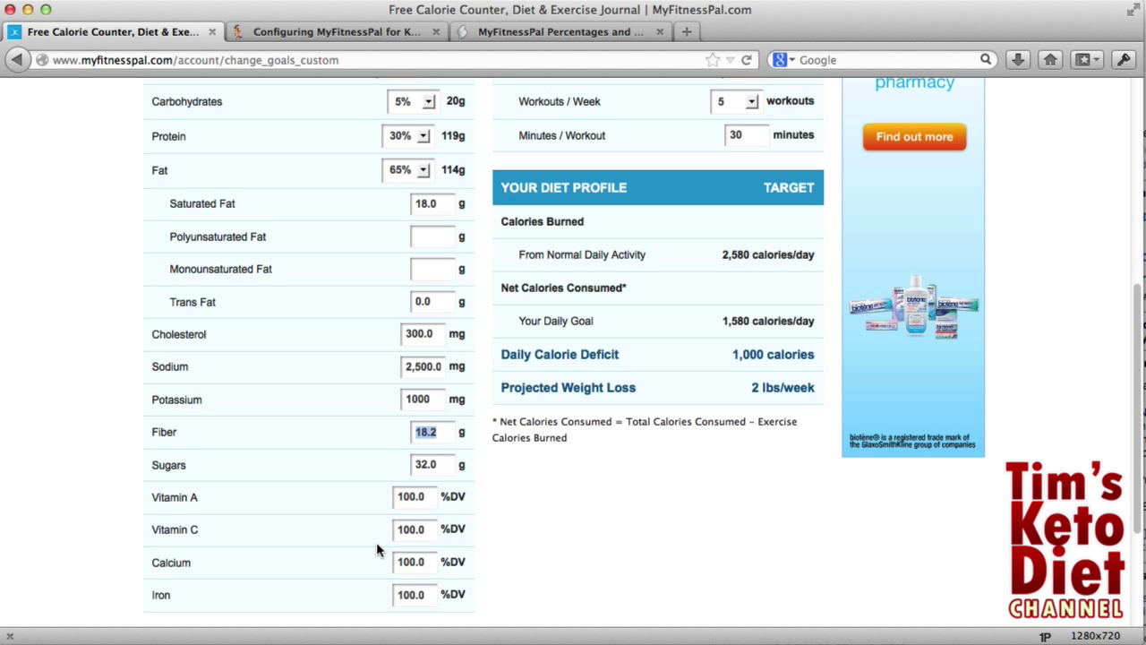
Set the calories burned per week to 1000 in the fitness goals
scroll(377, 542, up, 2)
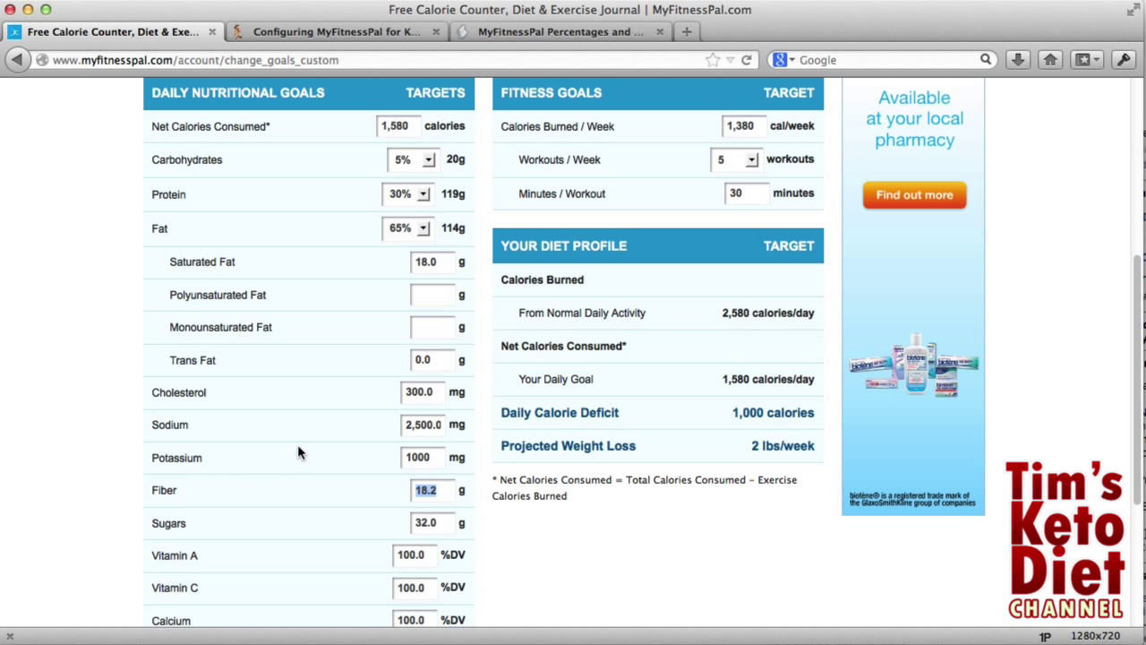
scroll(300, 452, up, 2)
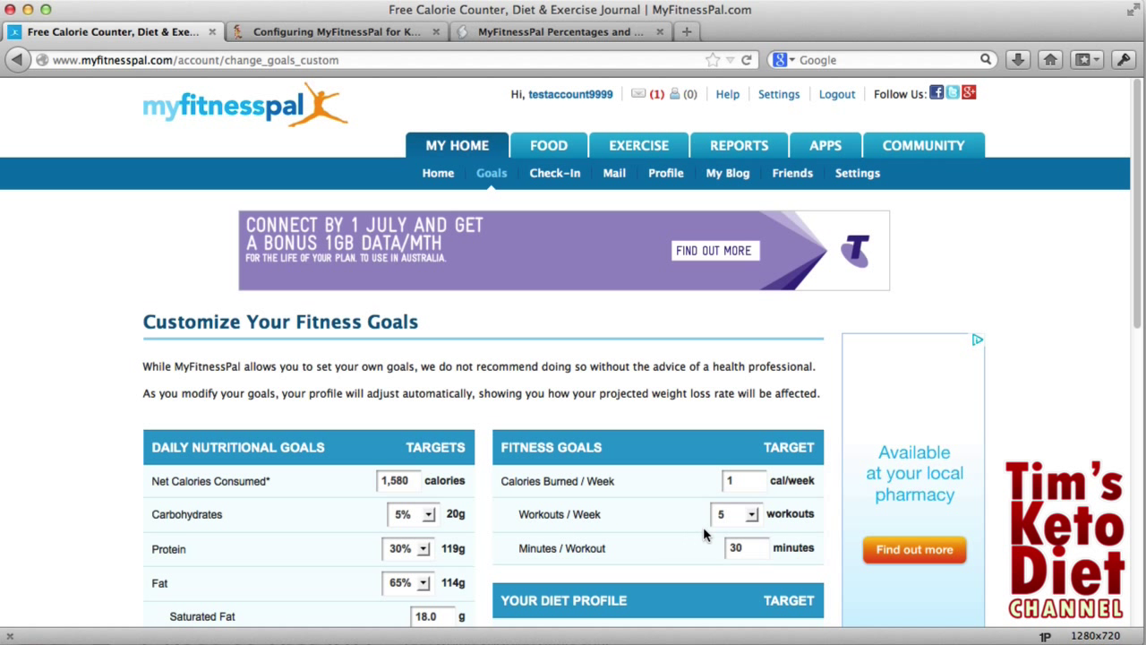
click(740, 480)
text(000)
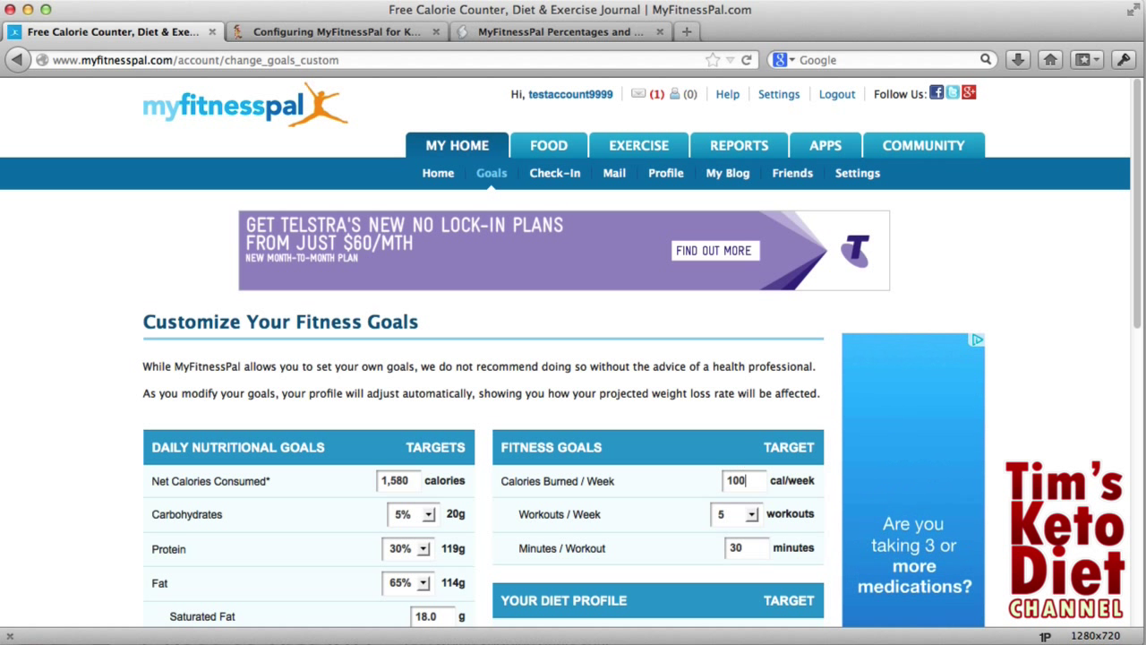
key(Tab)
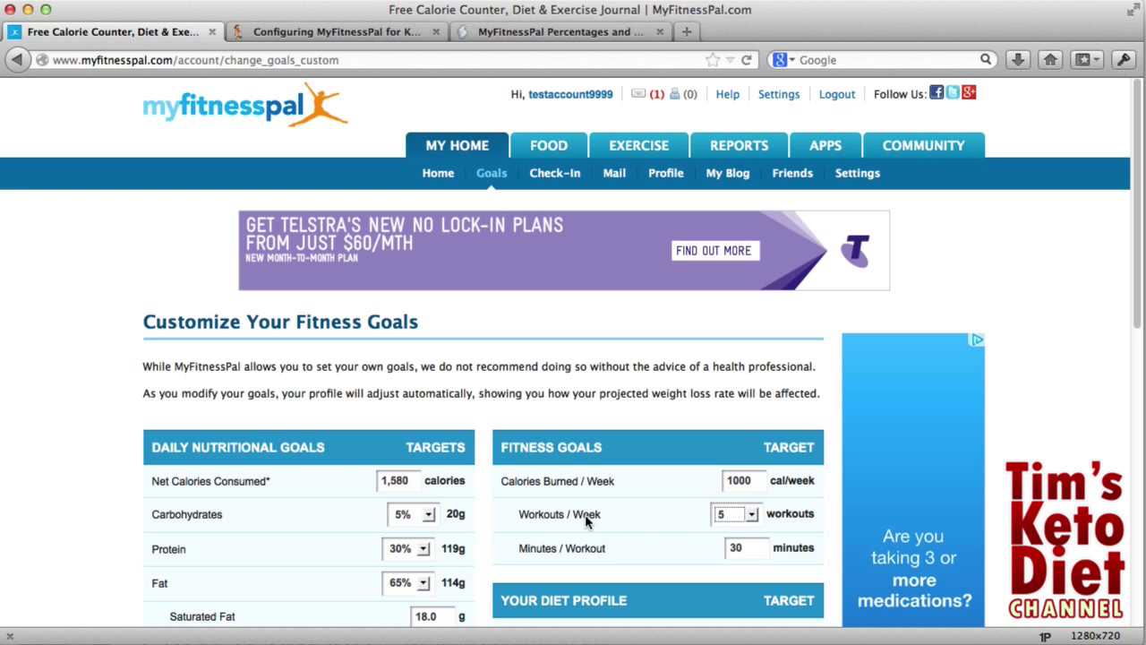
Check the targets in the diet profile and save the customized fitness goals
scroll(557, 522, down, 1)
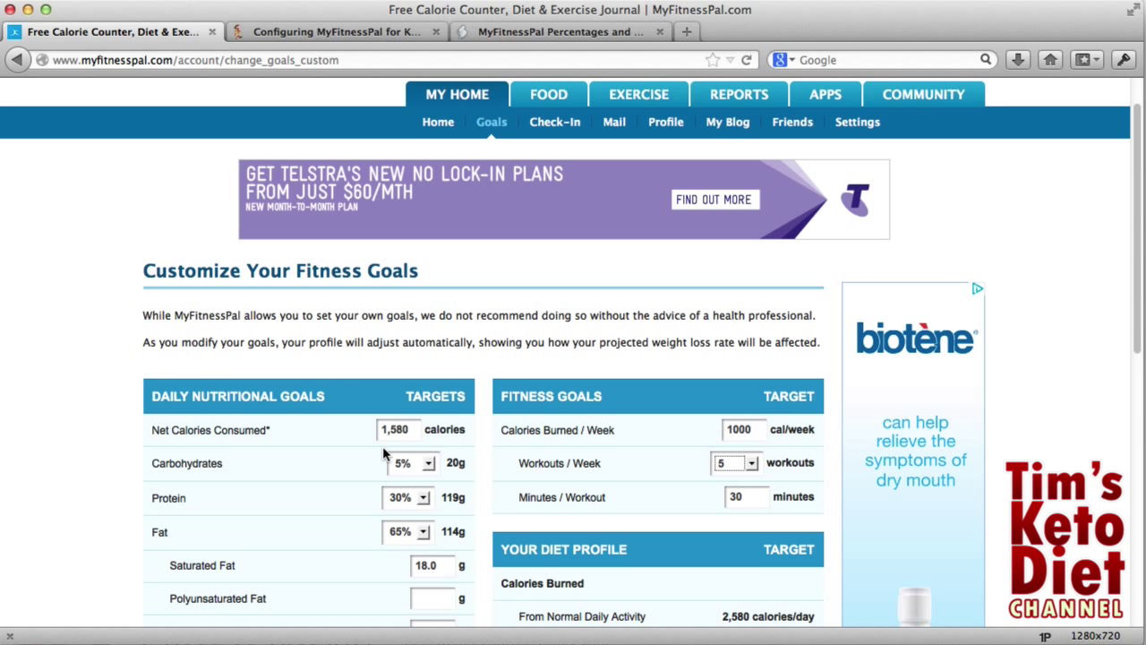
scroll(384, 454, down, 3)
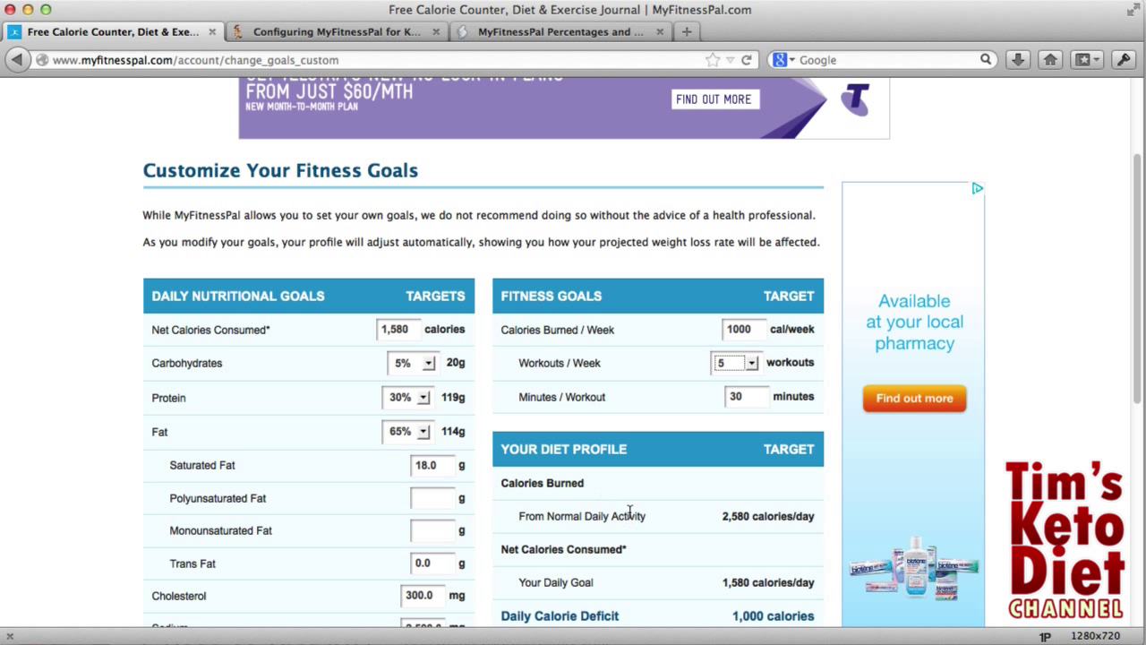
scroll(620, 518, down, 1)
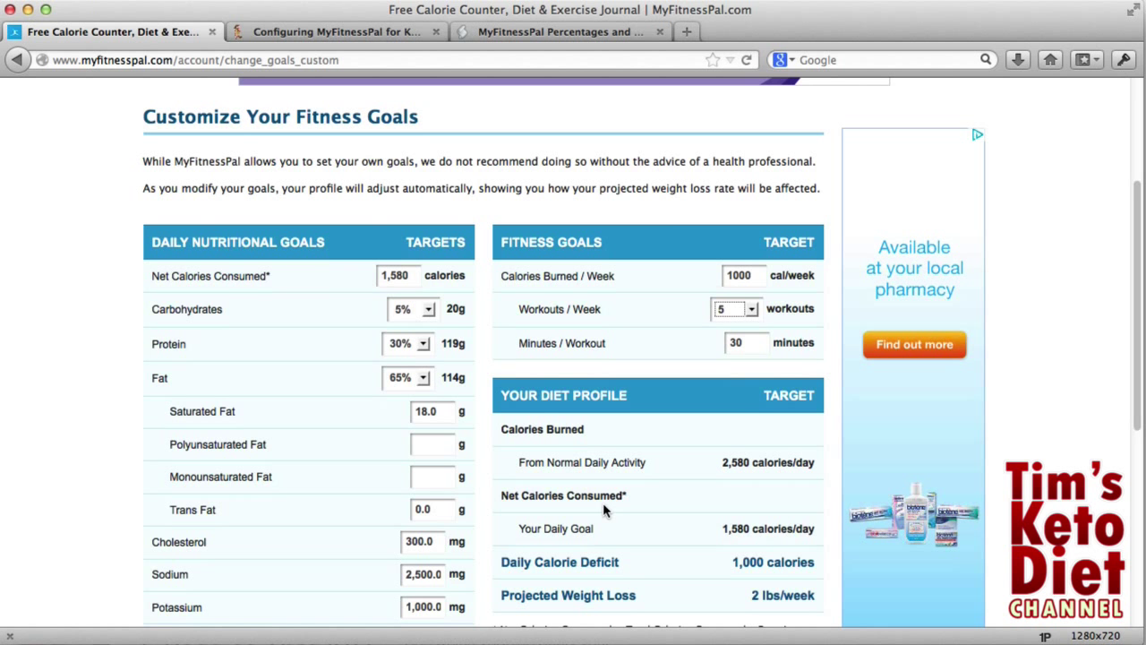
scroll(602, 502, down, 1)
scroll(602, 507, down, 2)
scroll(602, 507, up, 1)
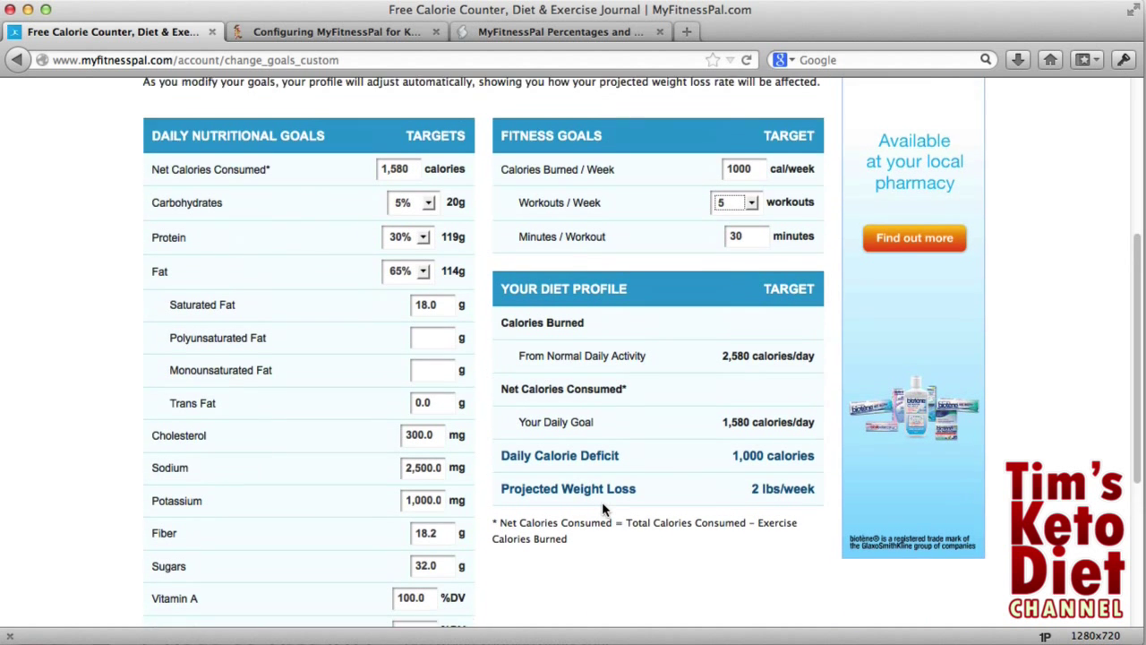
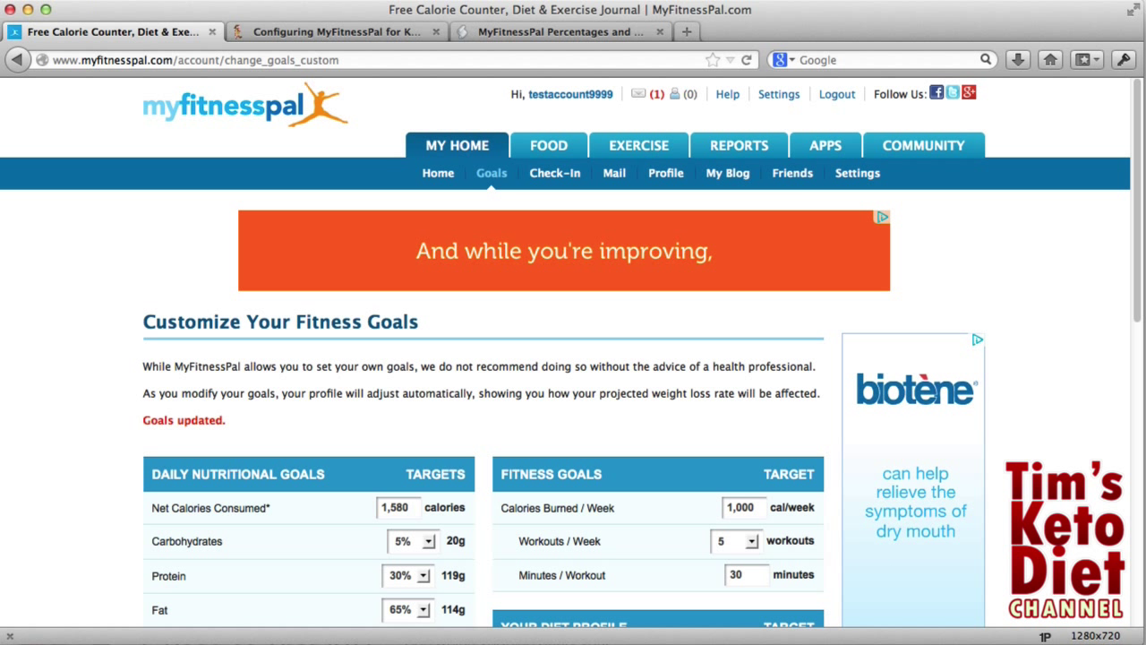
Enter 250 lbs as today's weight on the Check-In page
click(556, 176)
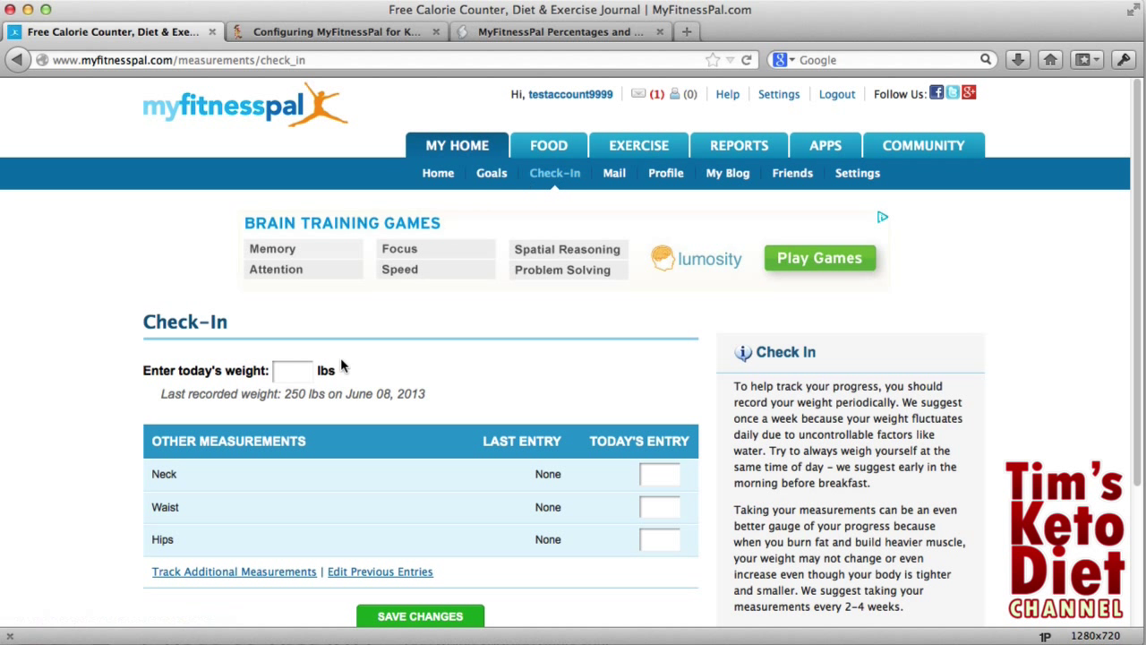
click(284, 378)
scroll(351, 377, down, 3)
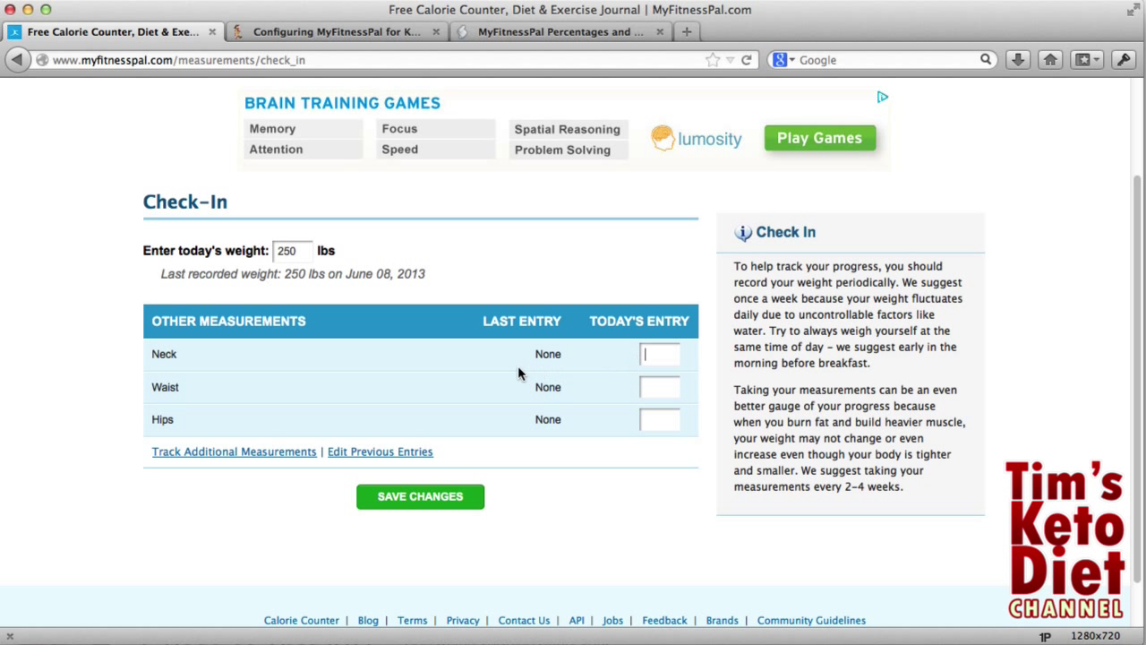
View the form for tracking additional measurements and return to the Check-In page
click(206, 459)
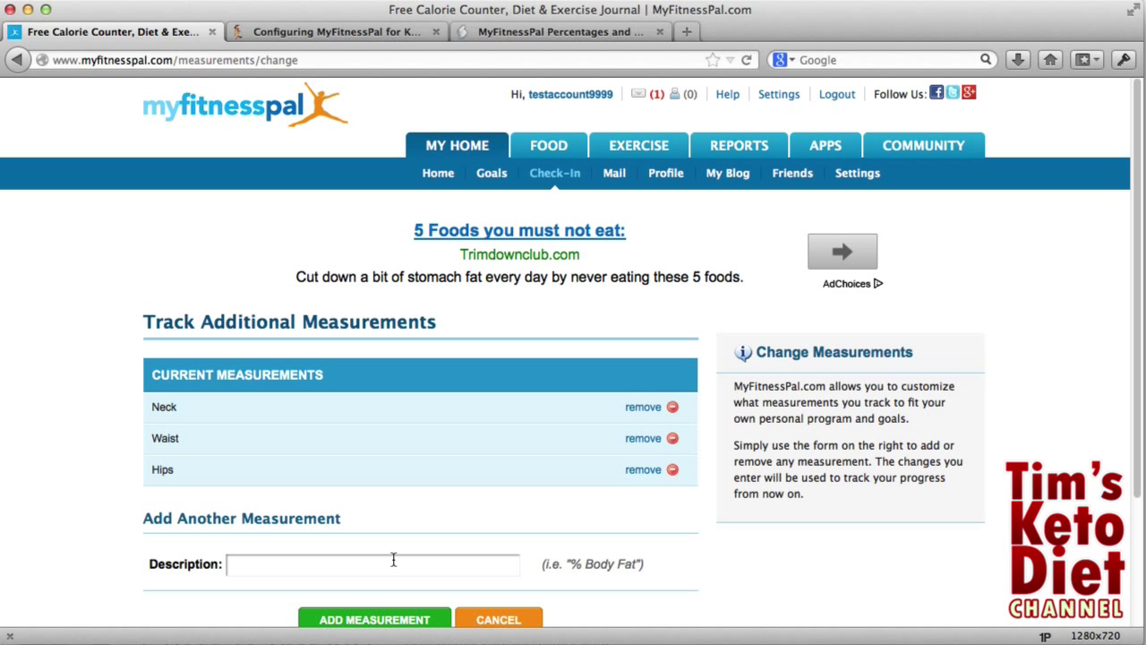
click(316, 566)
click(14, 65)
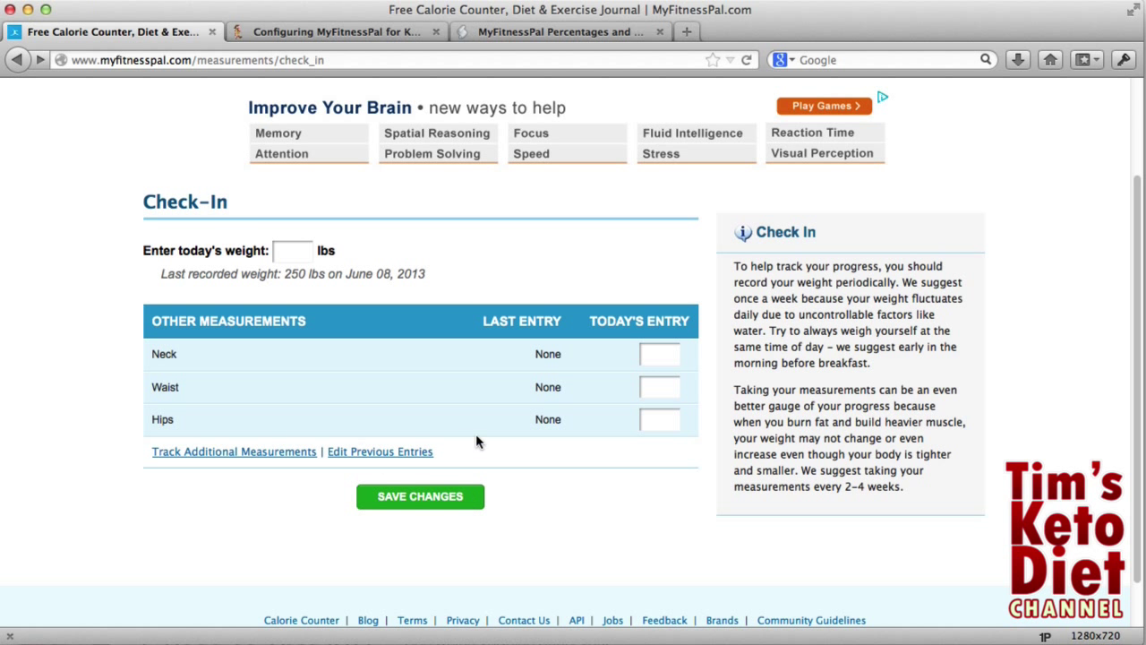
scroll(532, 448, up, 3)
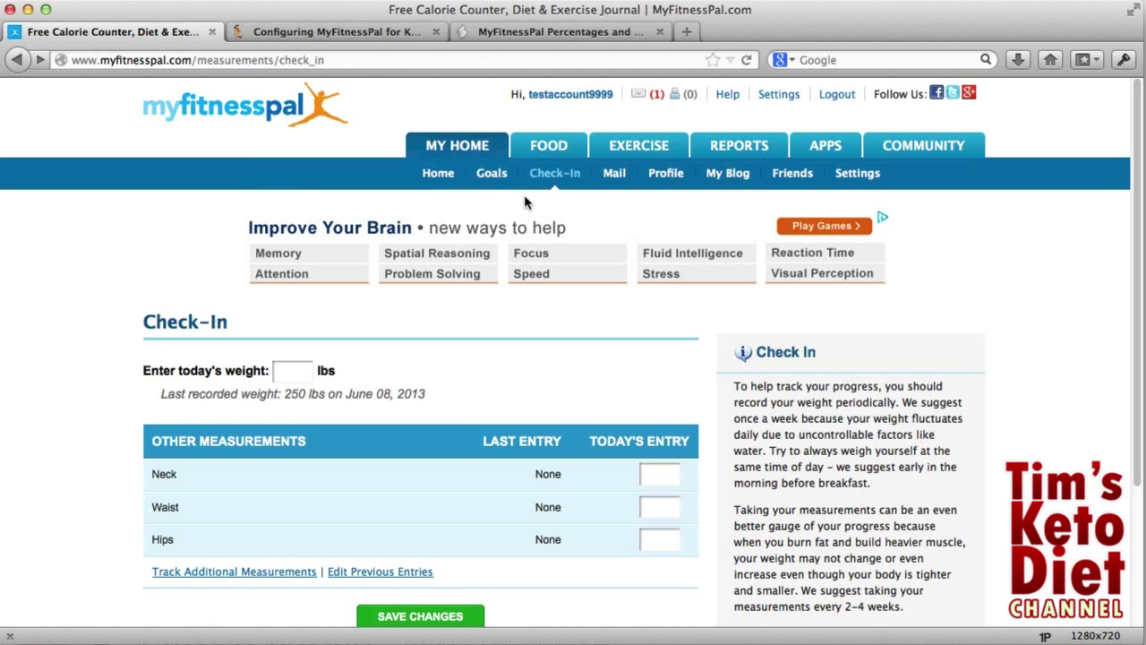
Set the fifth tracked nutrient to Fiber in the food and exercise diary settings
click(555, 154)
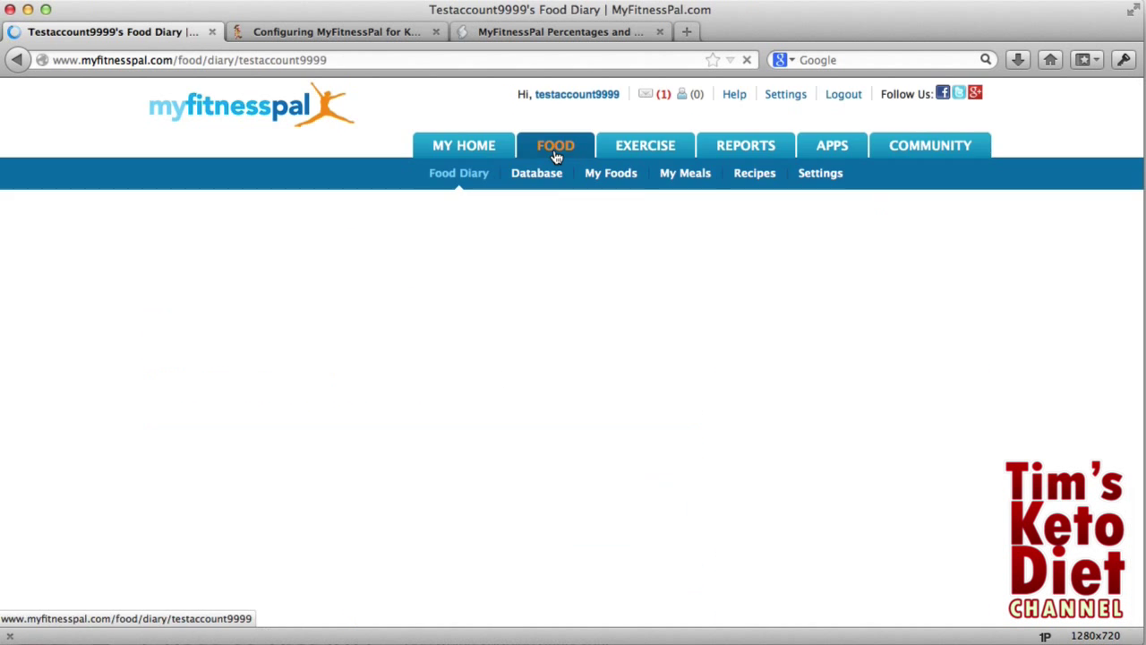
click(825, 179)
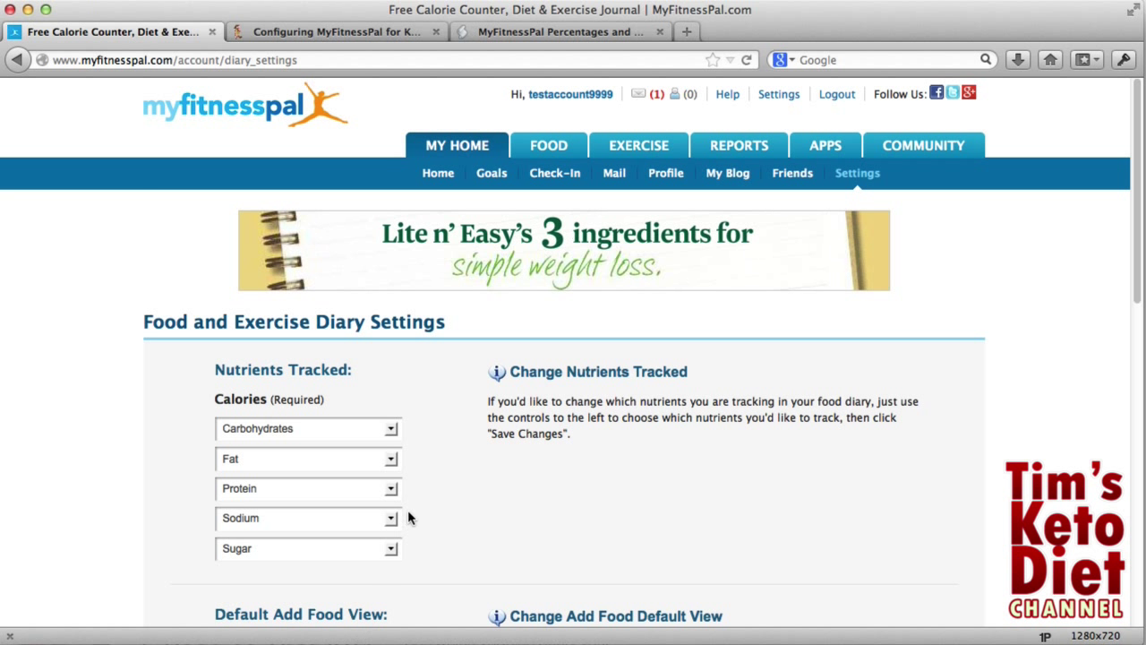
scroll(395, 483, down, 1)
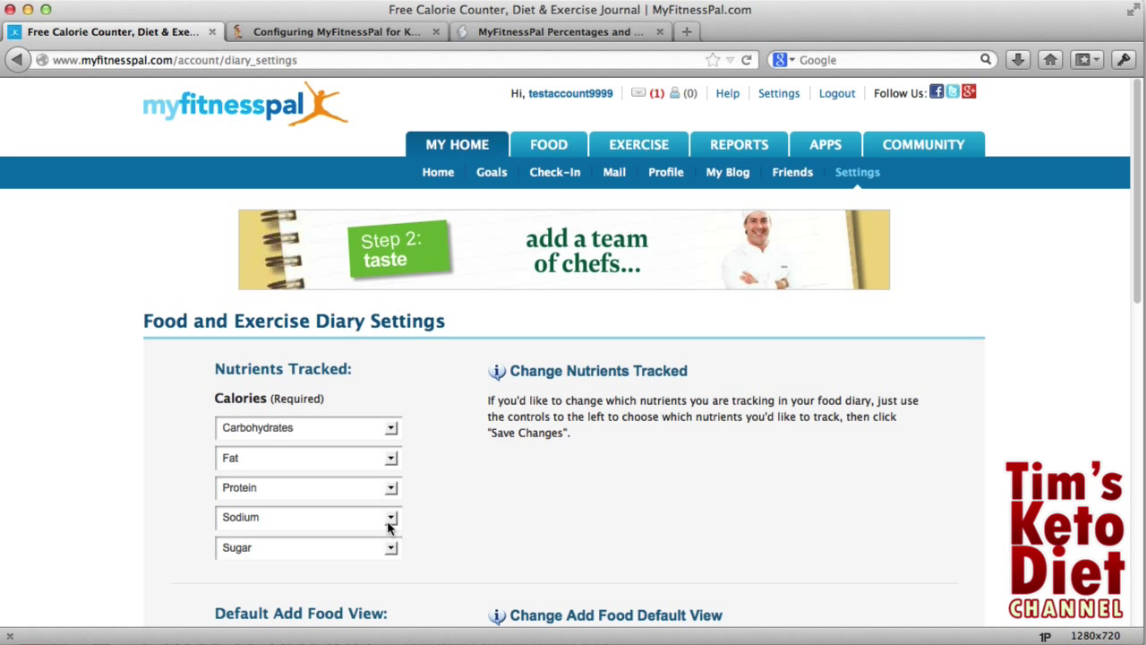
click(390, 549)
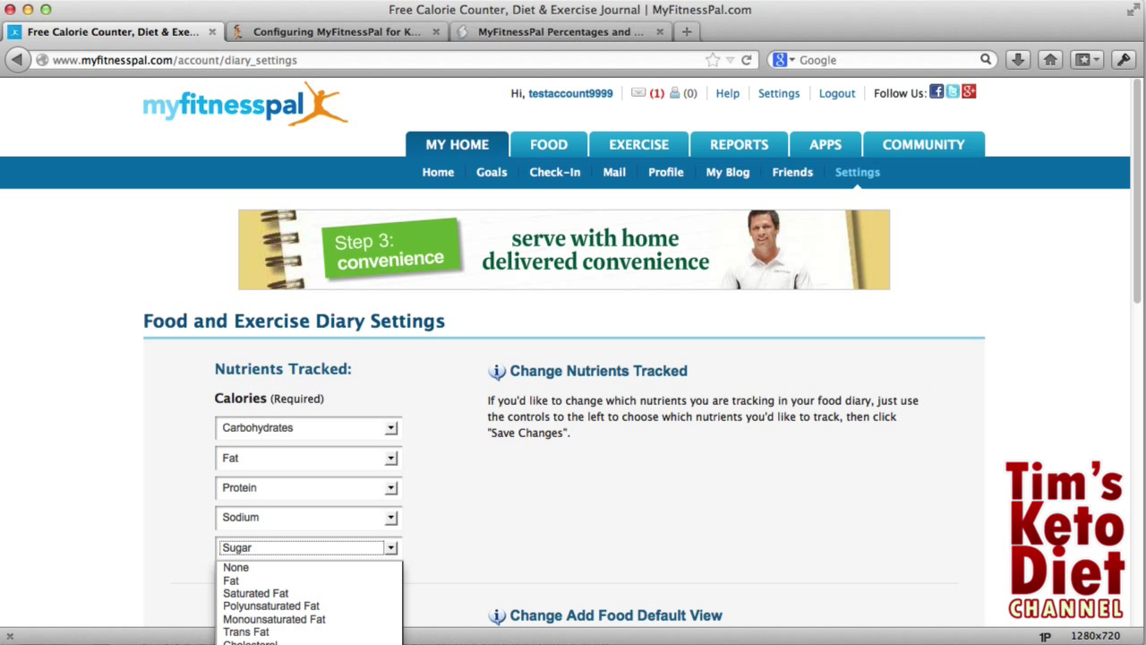
click(238, 640)
scroll(475, 542, down, 4)
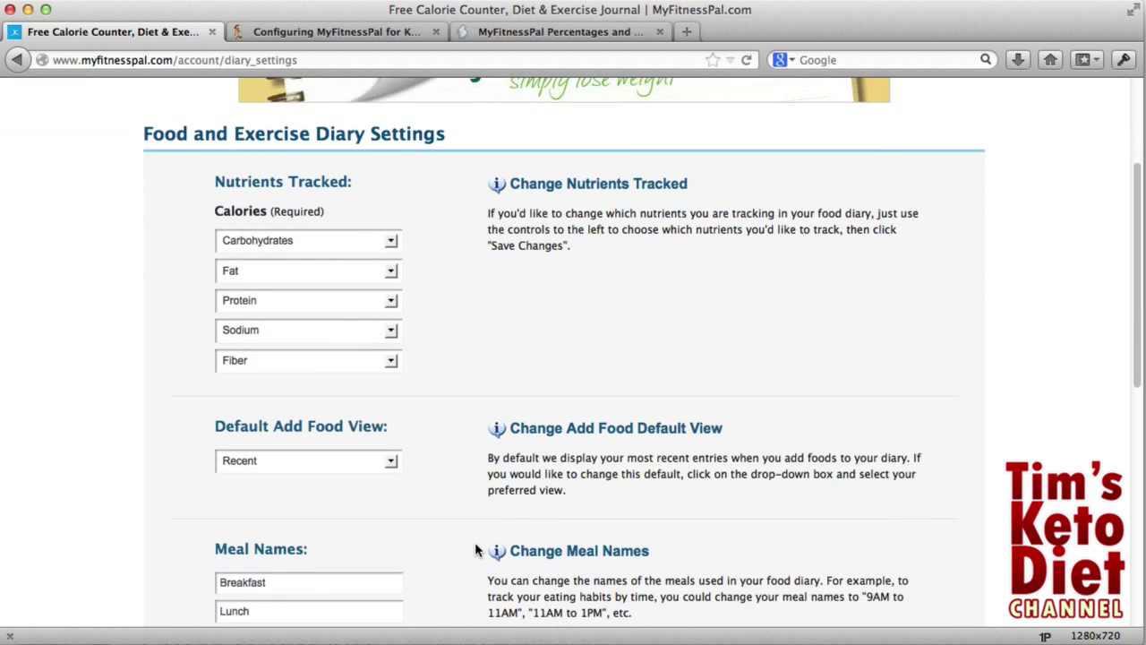
scroll(474, 550, down, 4)
scroll(452, 542, down, 2)
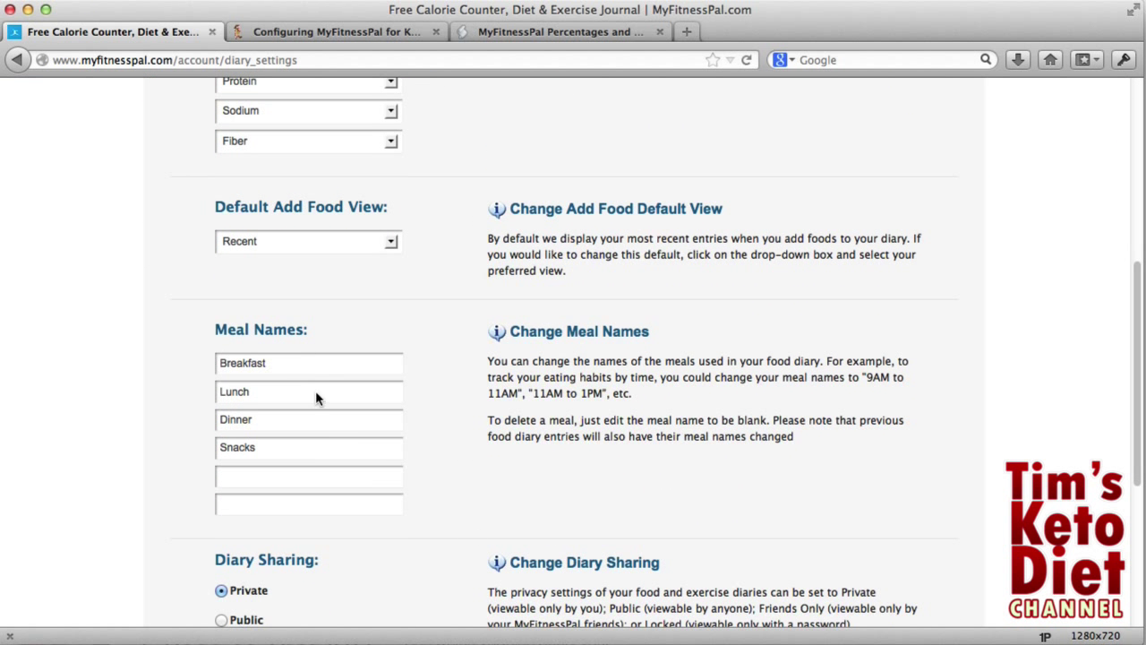
scroll(476, 421, up, 5)
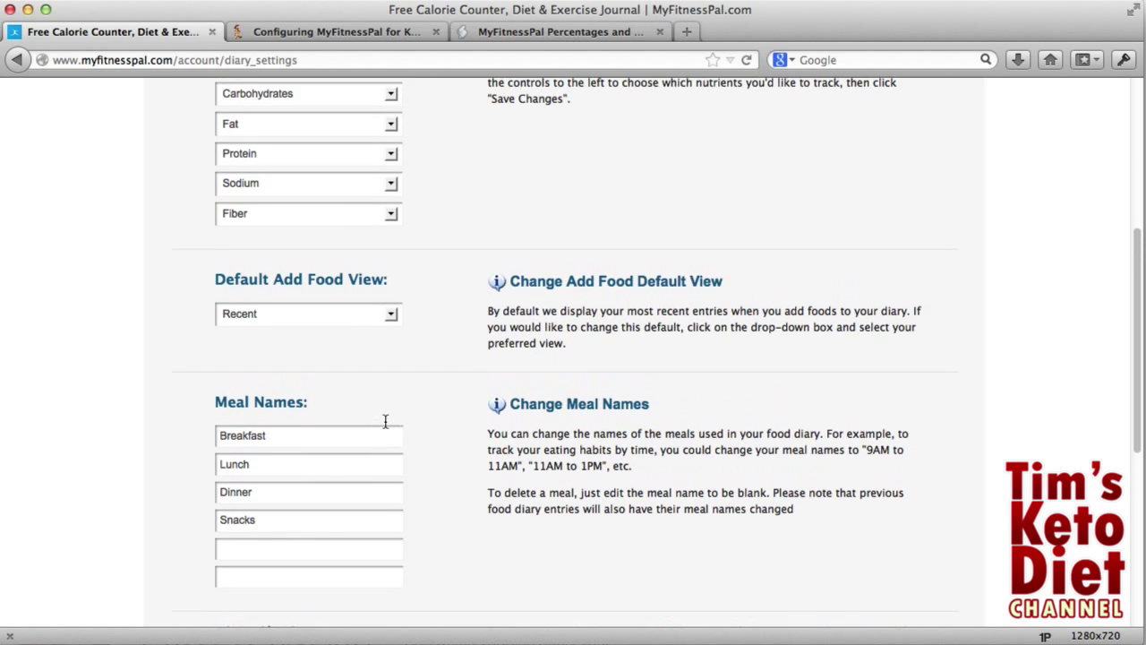
Save the food and exercise diary settings with diary sharing left at Private
scroll(522, 474, down, 3)
scroll(525, 475, down, 8)
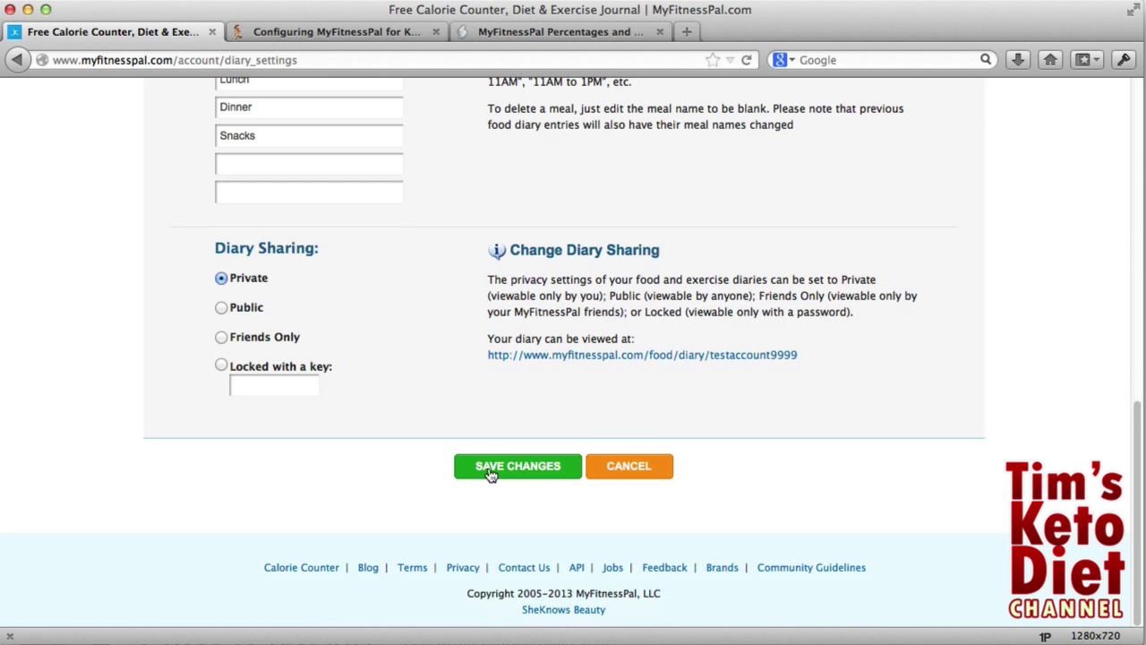
click(490, 473)
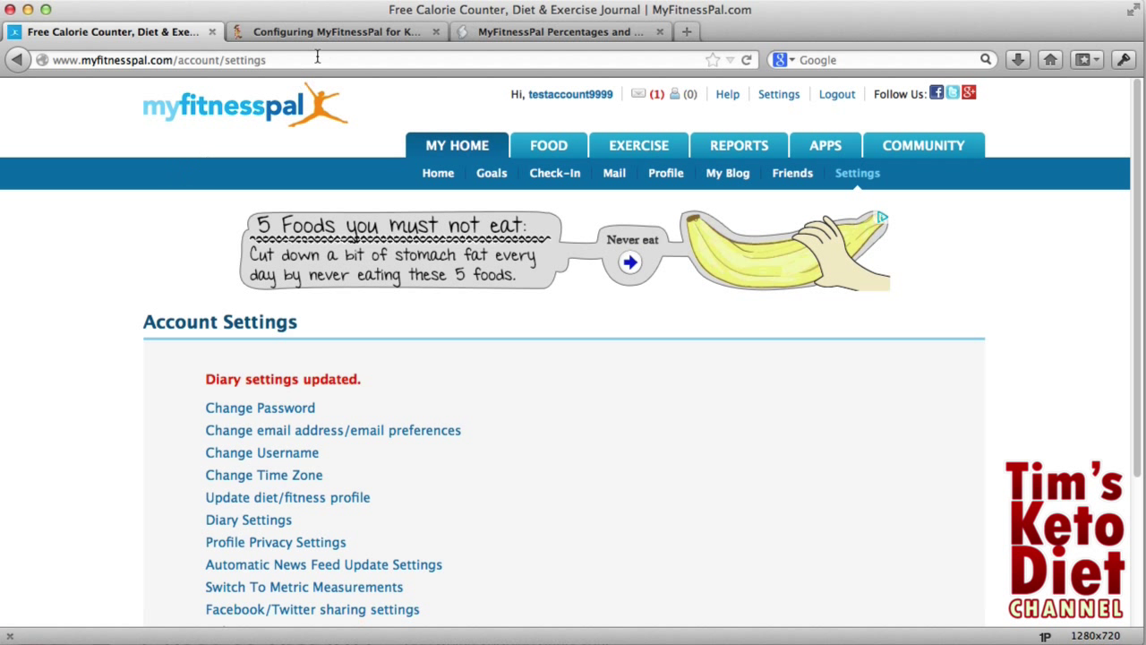
Find the net carbs script link in the Caveman Keto guide to configuring MyFitnessPal and open its userscripts.org page
click(314, 33)
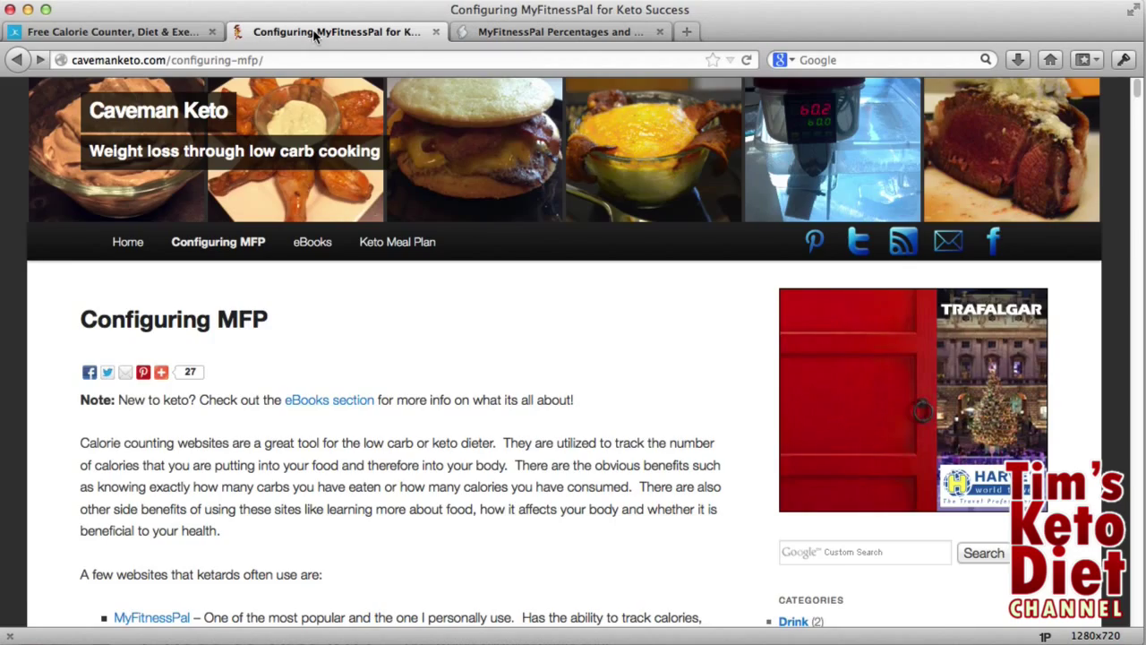
scroll(357, 394, down, 5)
scroll(356, 395, down, 10)
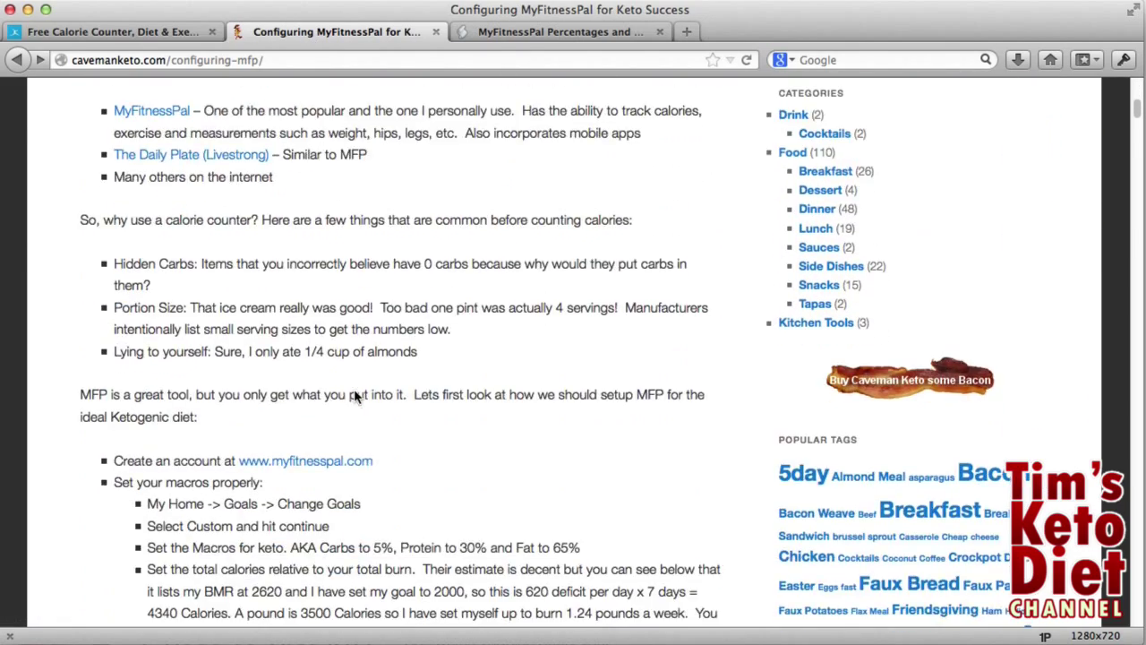
scroll(355, 390, down, 10)
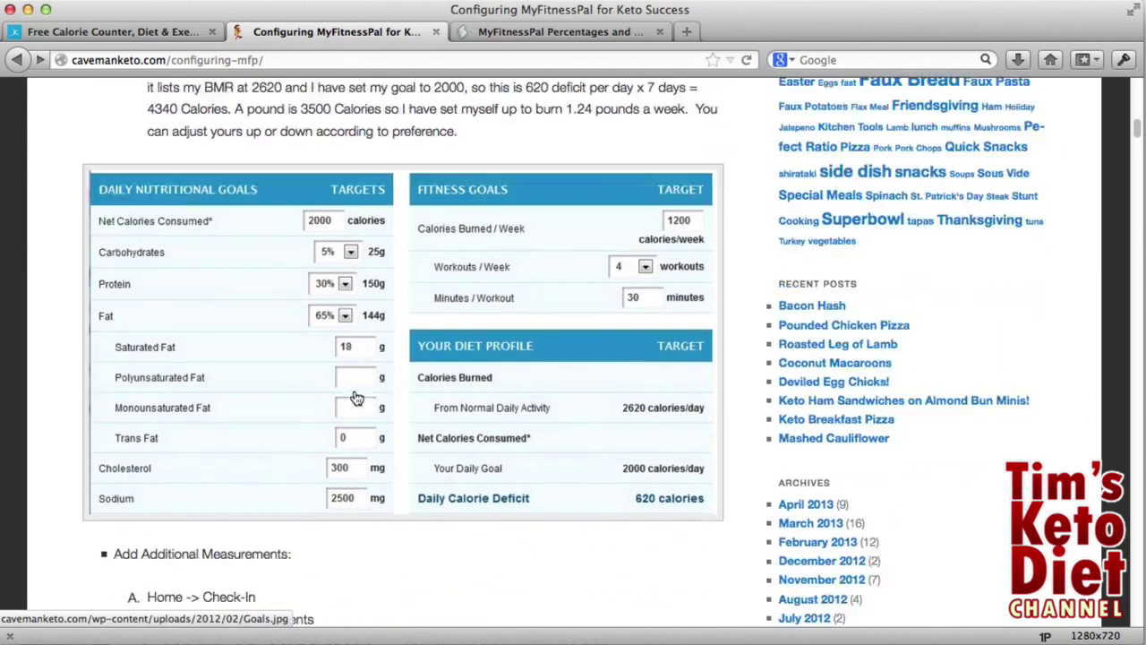
scroll(355, 396, down, 20)
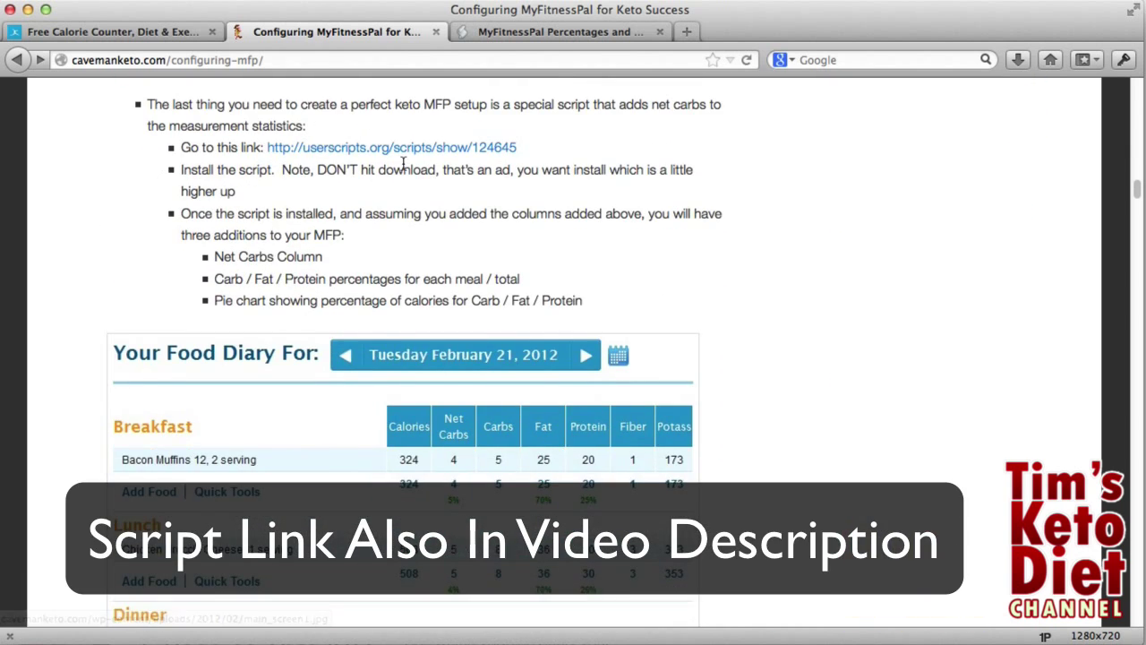
click(360, 149)
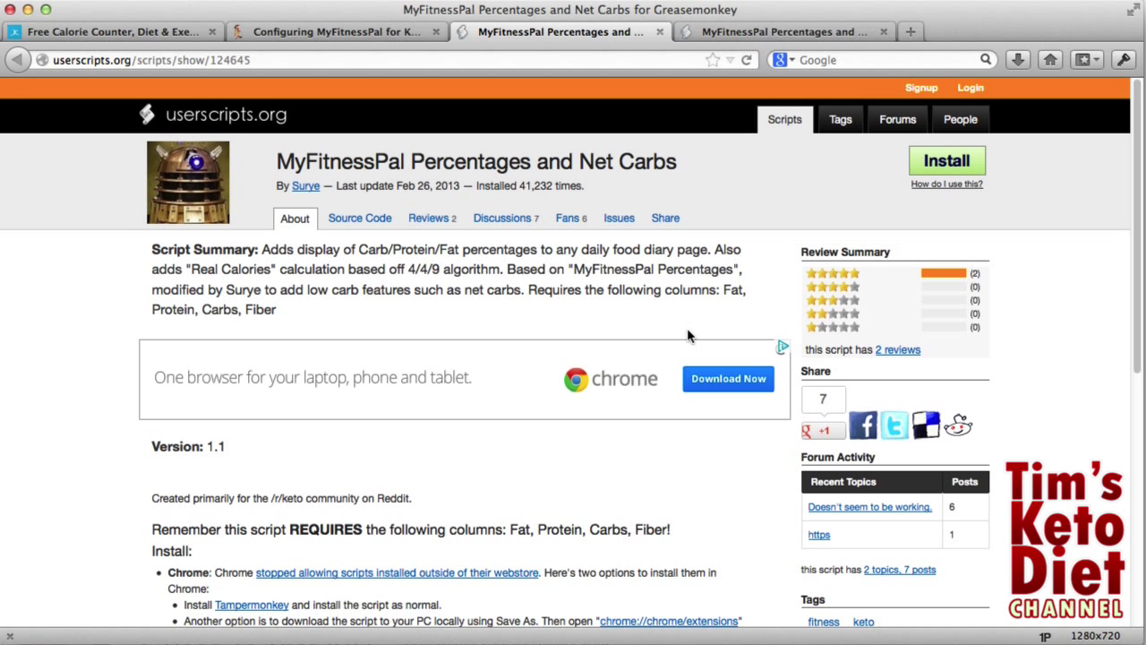
scroll(688, 333, down, 3)
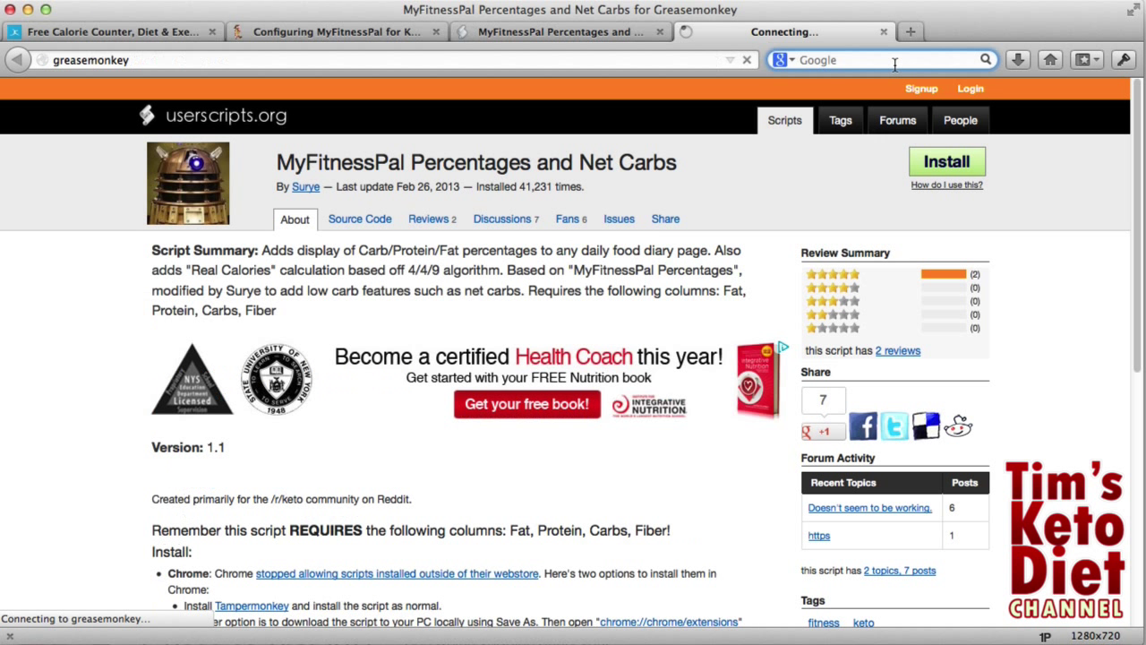
Search the web for greasemonkey and open its Mozilla Add-ons page
click(887, 60)
text(greasemonk)
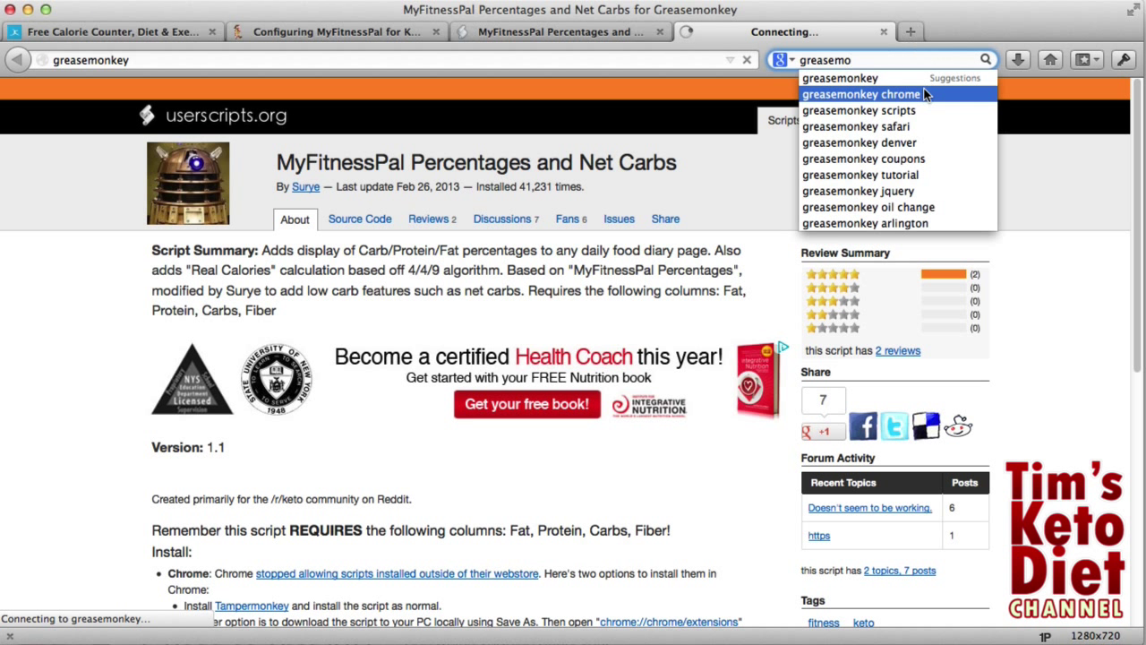
click(853, 78)
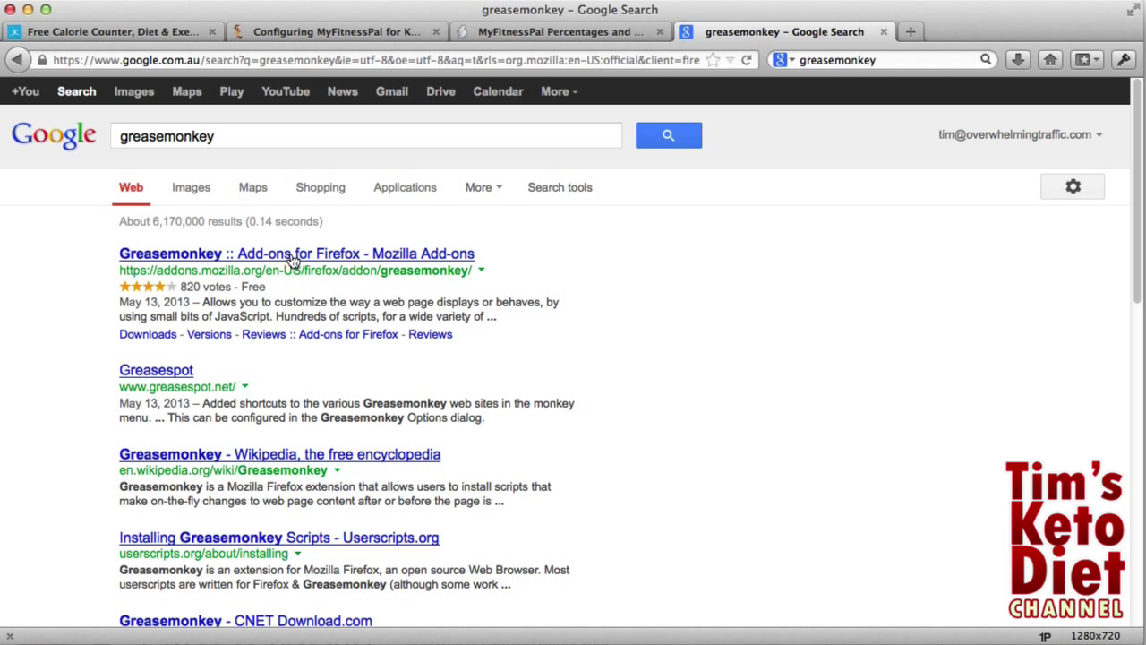
click(237, 256)
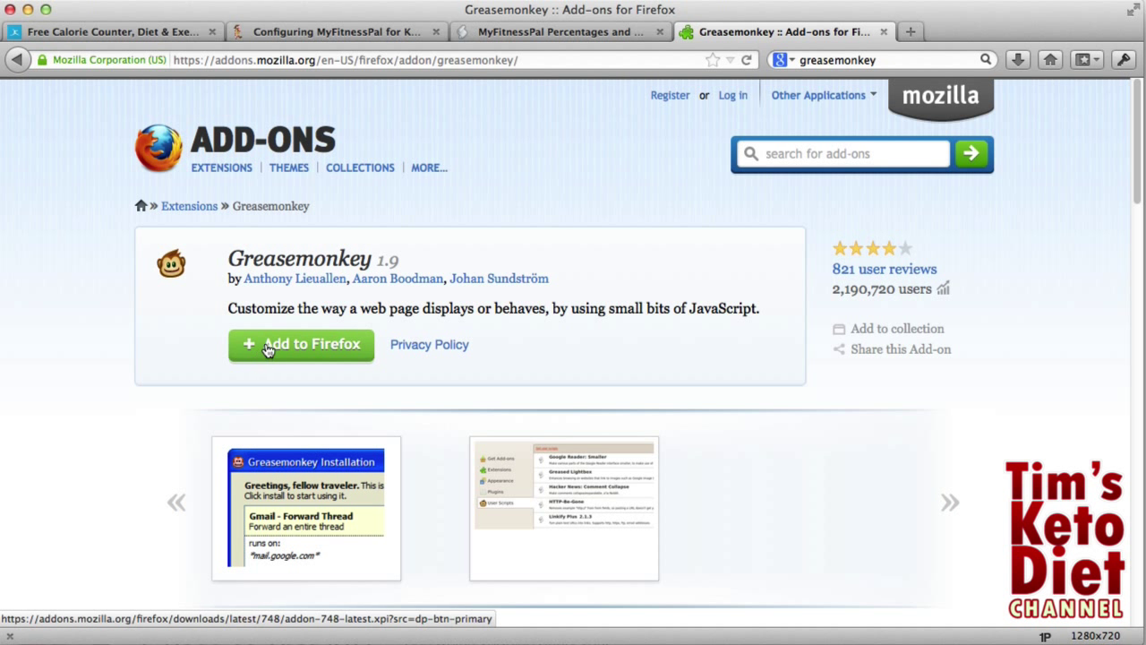
Install the Greasemonkey add-on in Firefox and close its welcome and add-on pages
click(268, 349)
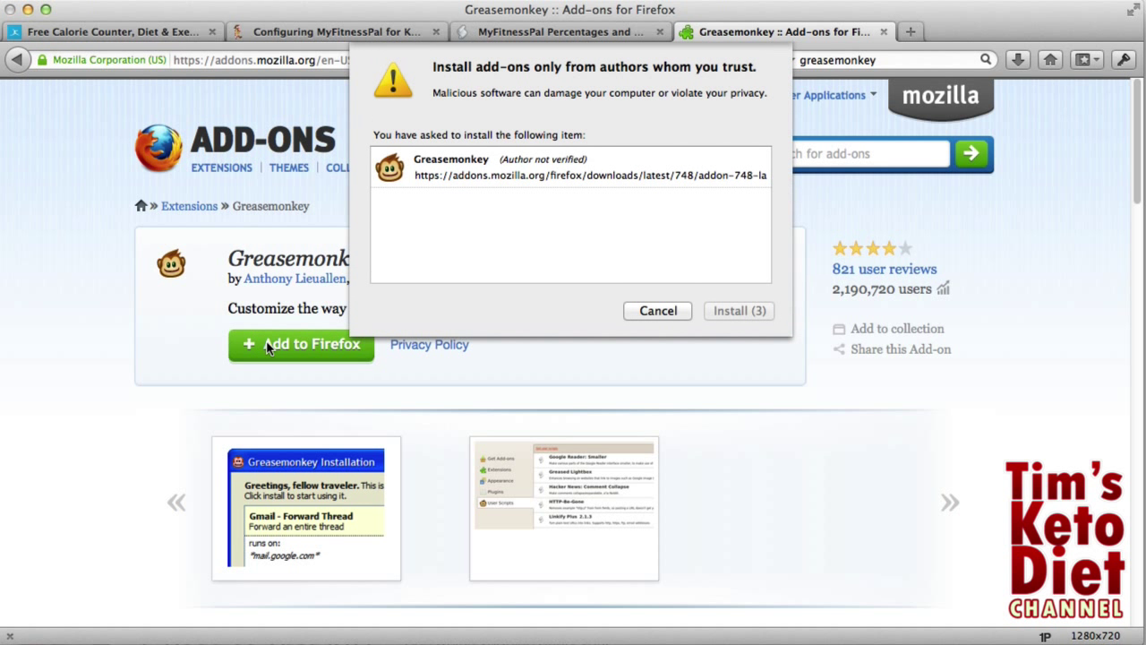
click(721, 312)
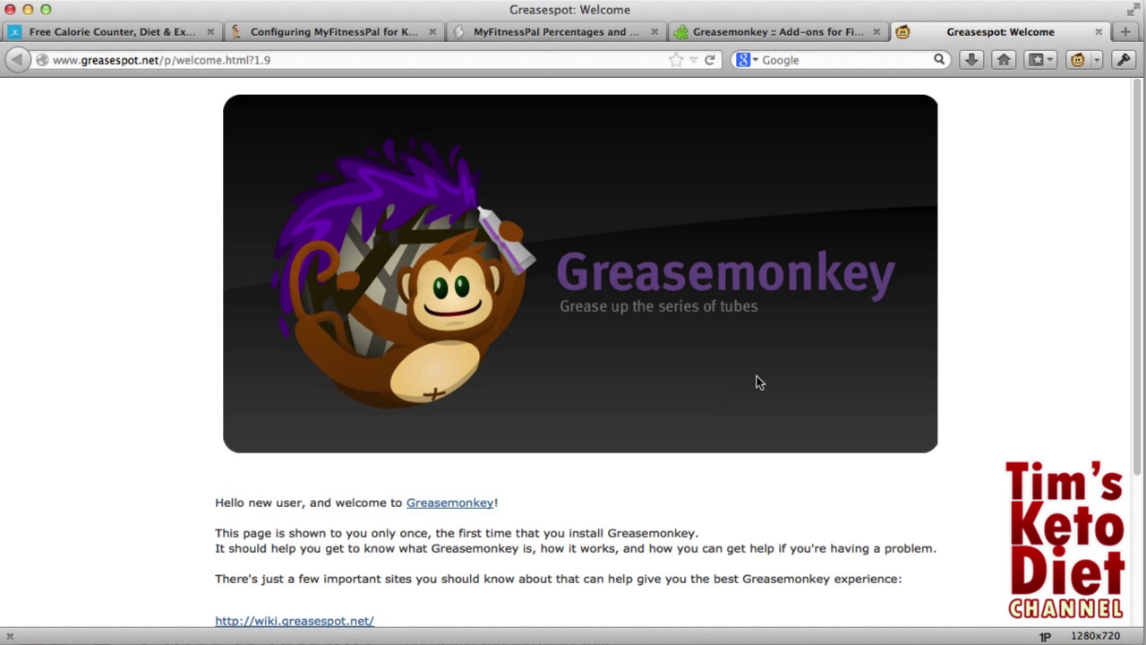
click(1099, 32)
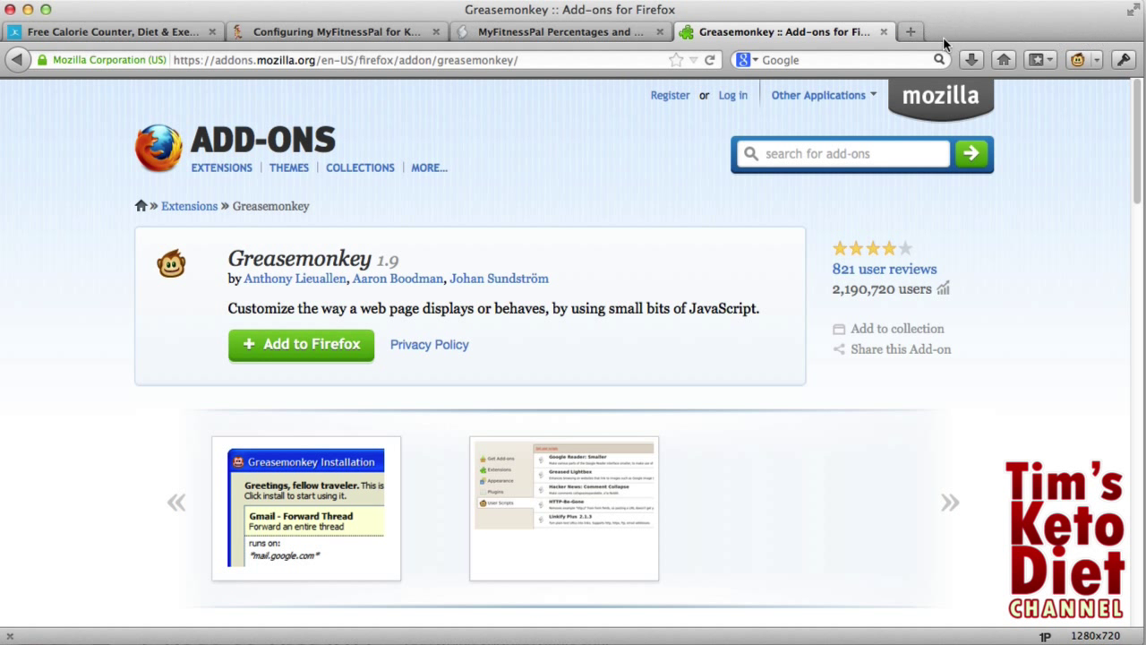
click(884, 31)
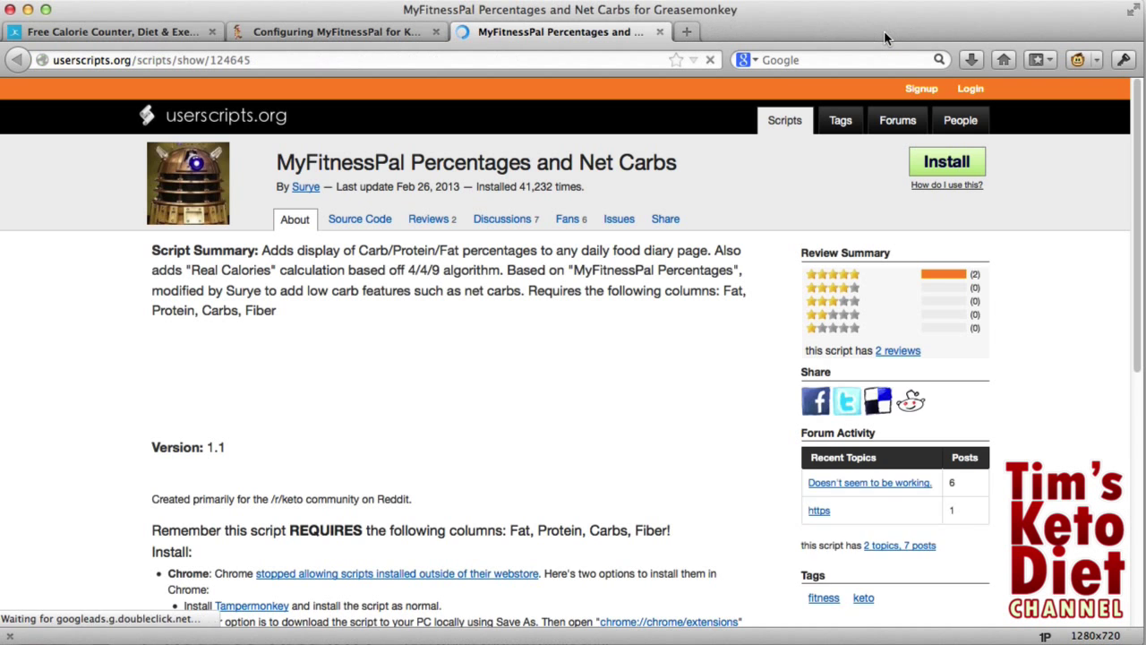
Install the MyFitnessPal Percentages and Net Carbs user script in Greasemonkey and dismiss the notification
scroll(824, 314, down, 3)
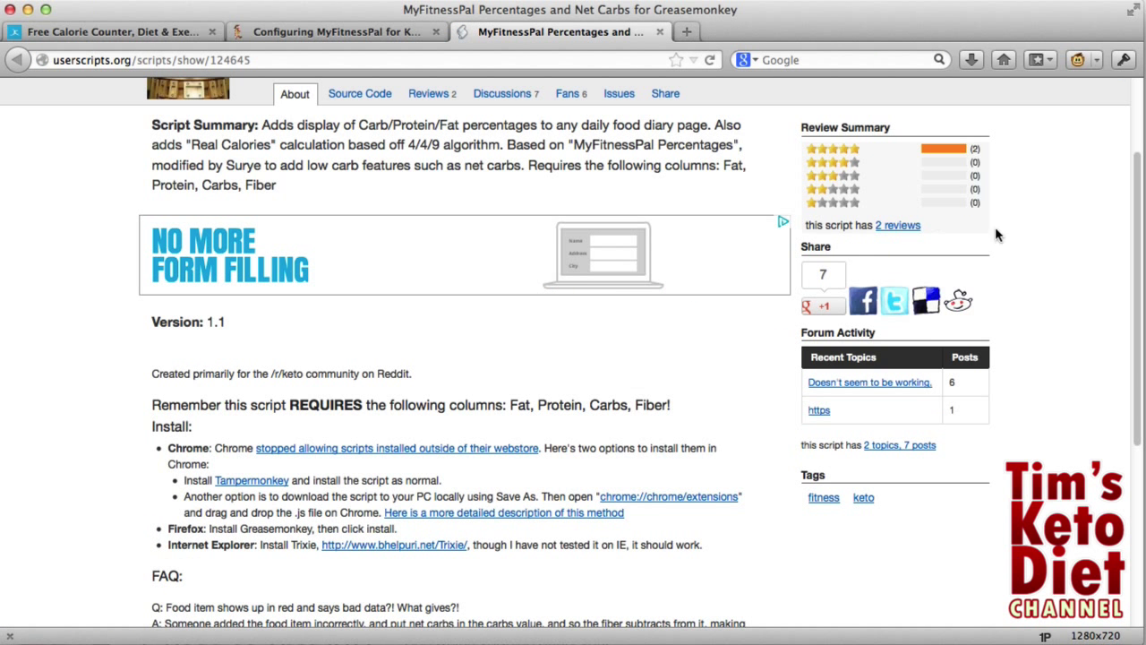
scroll(1030, 242, up, 1)
scroll(1063, 264, up, 2)
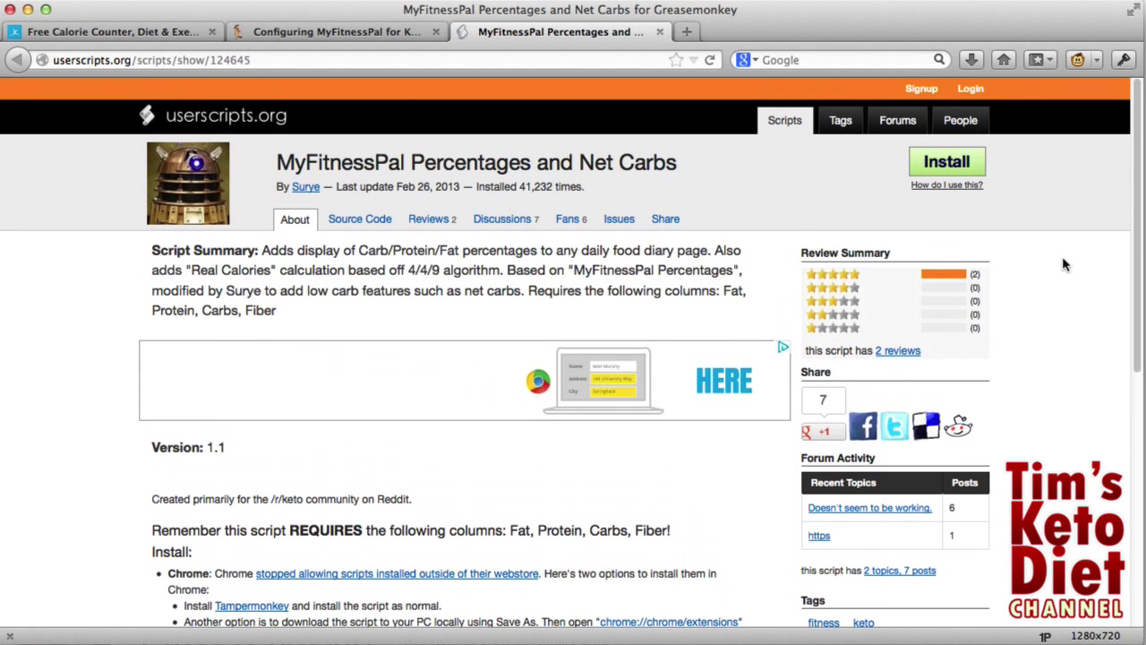
click(951, 172)
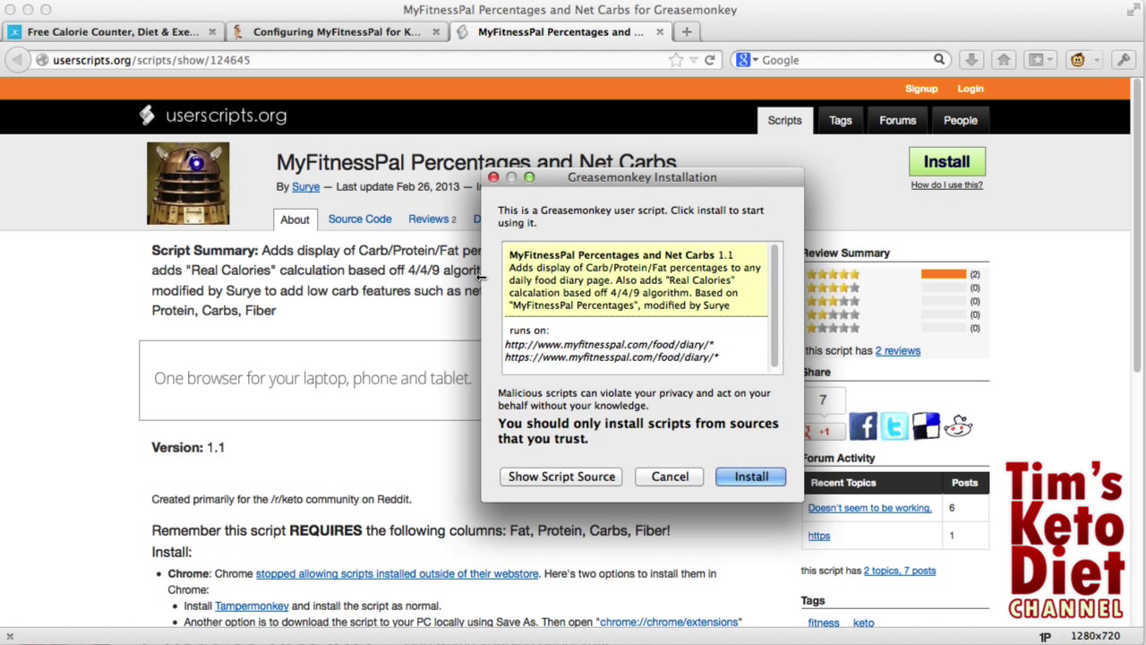
click(751, 477)
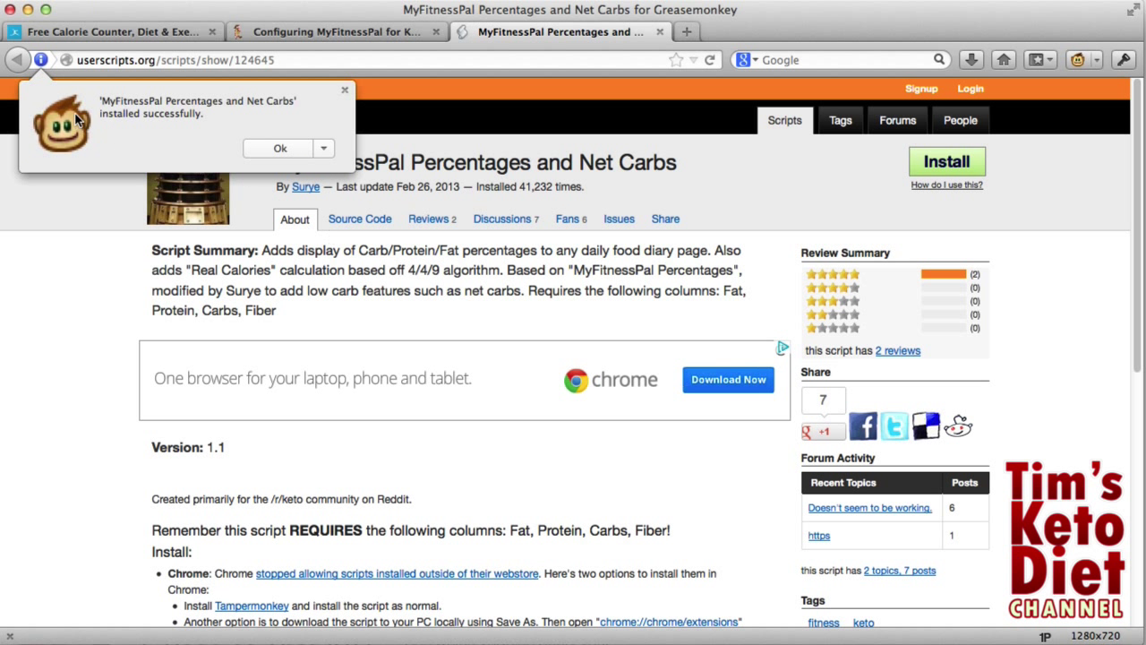
click(288, 146)
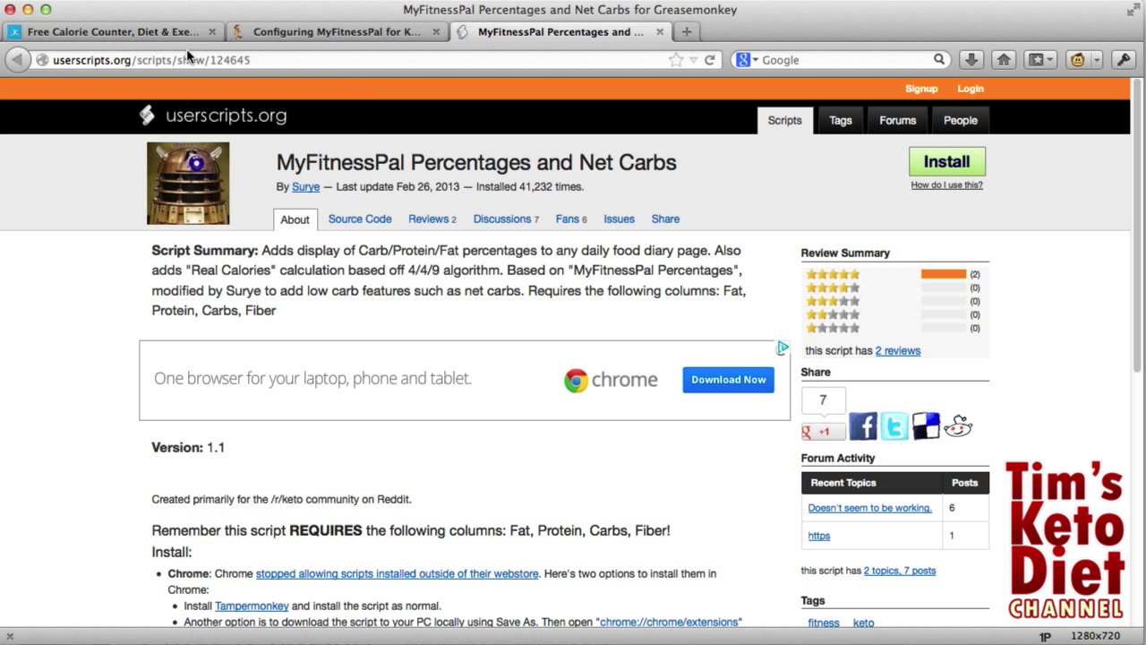
Open the MyFitnessPal food diary and search the food database for thick cream to add to Breakfast
click(133, 30)
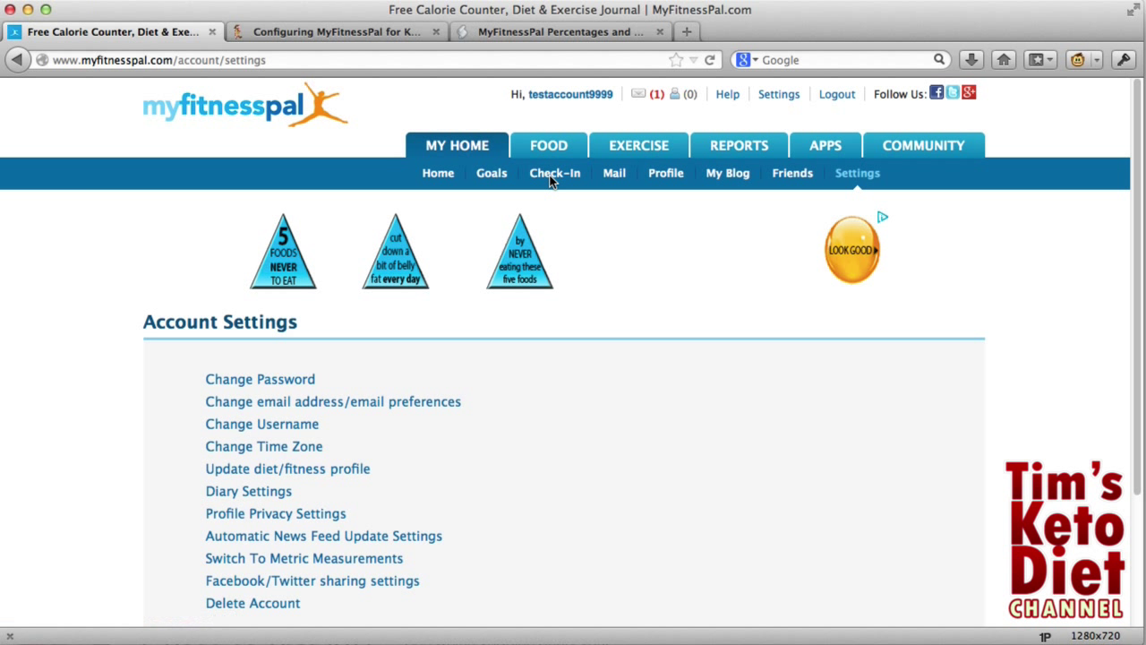
click(548, 146)
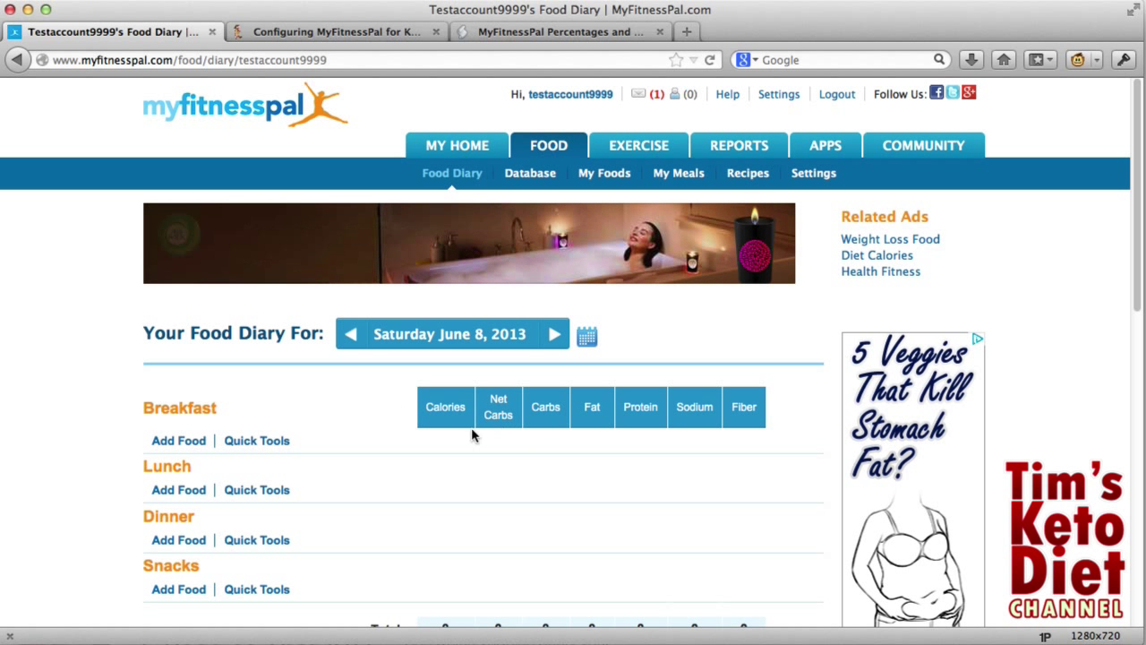
click(177, 443)
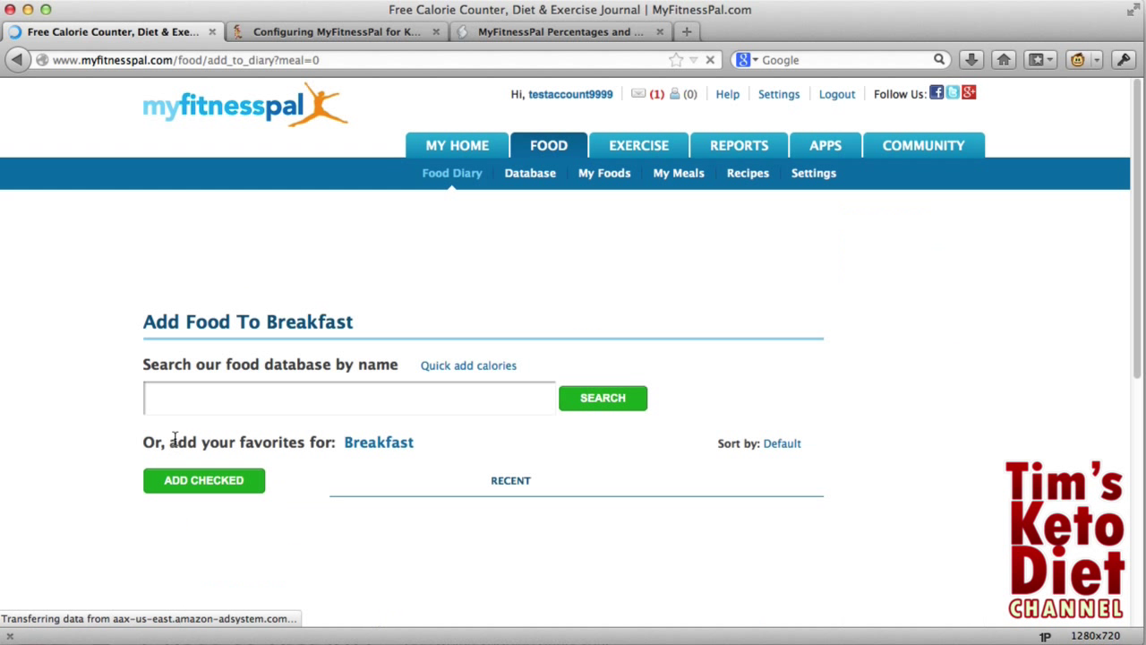
click(224, 391)
text(th)
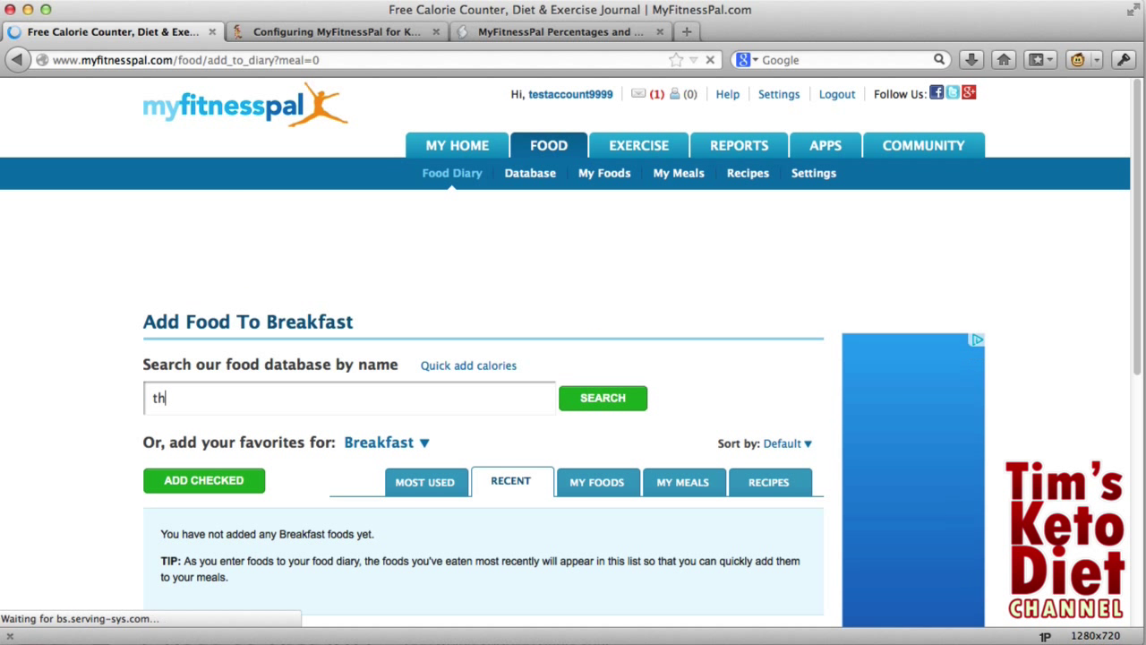
text(ick cream)
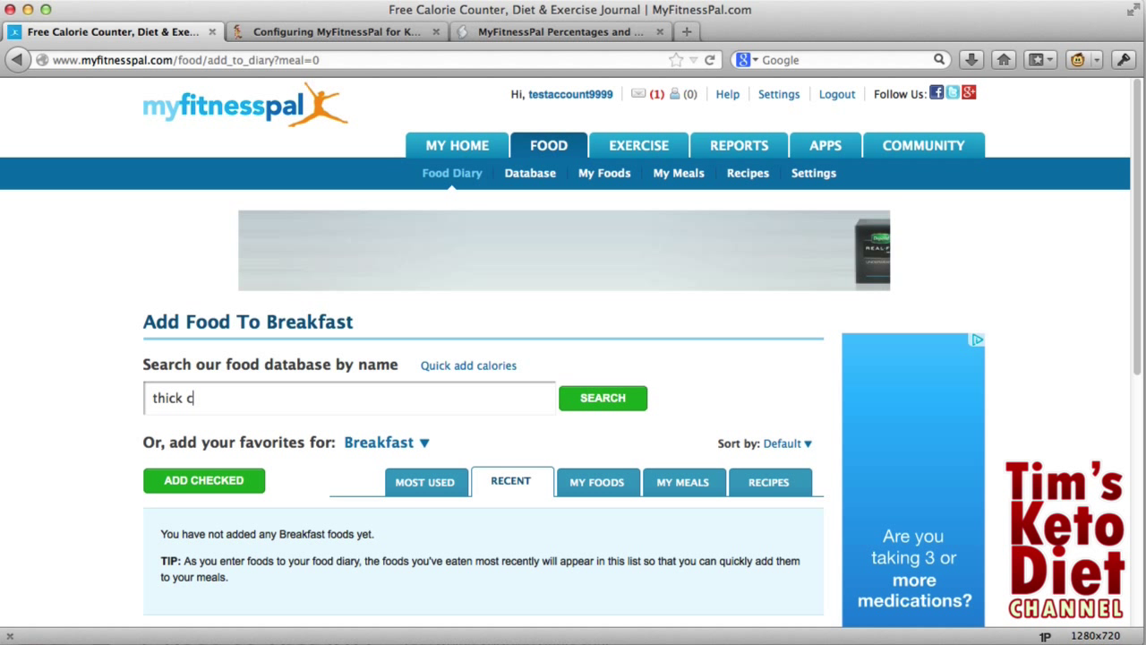
click(597, 404)
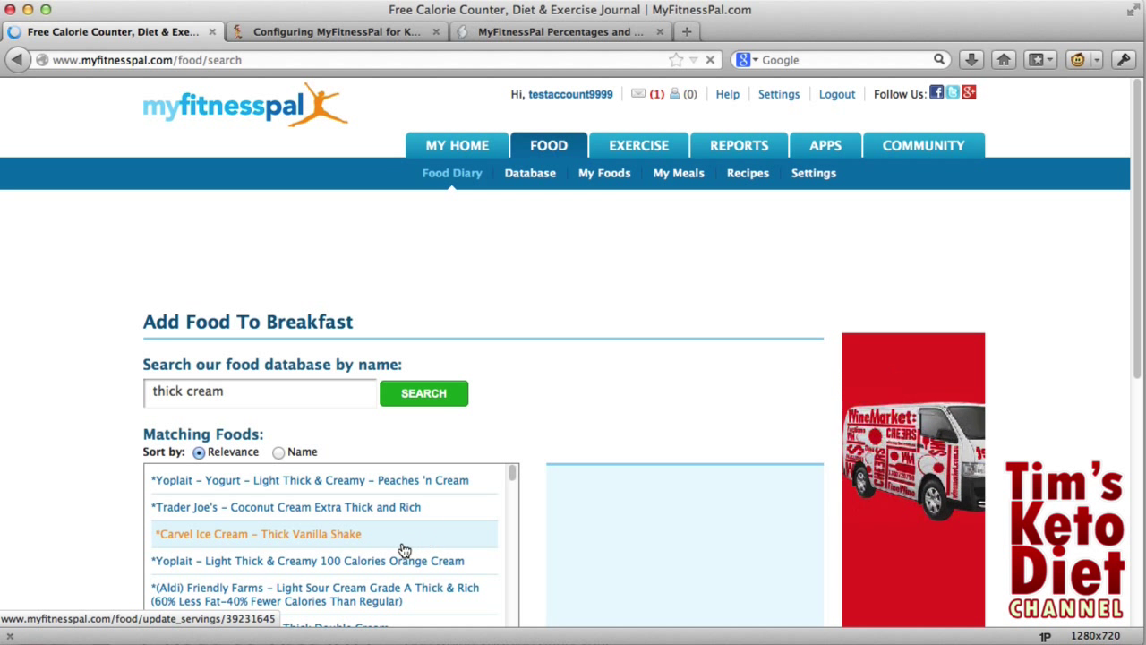
Add 1.0 serving of 2 tbsp of Best Yet - Thick and Rich Sour Cream to Breakfast
scroll(405, 549, down, 1)
scroll(405, 549, down, 4)
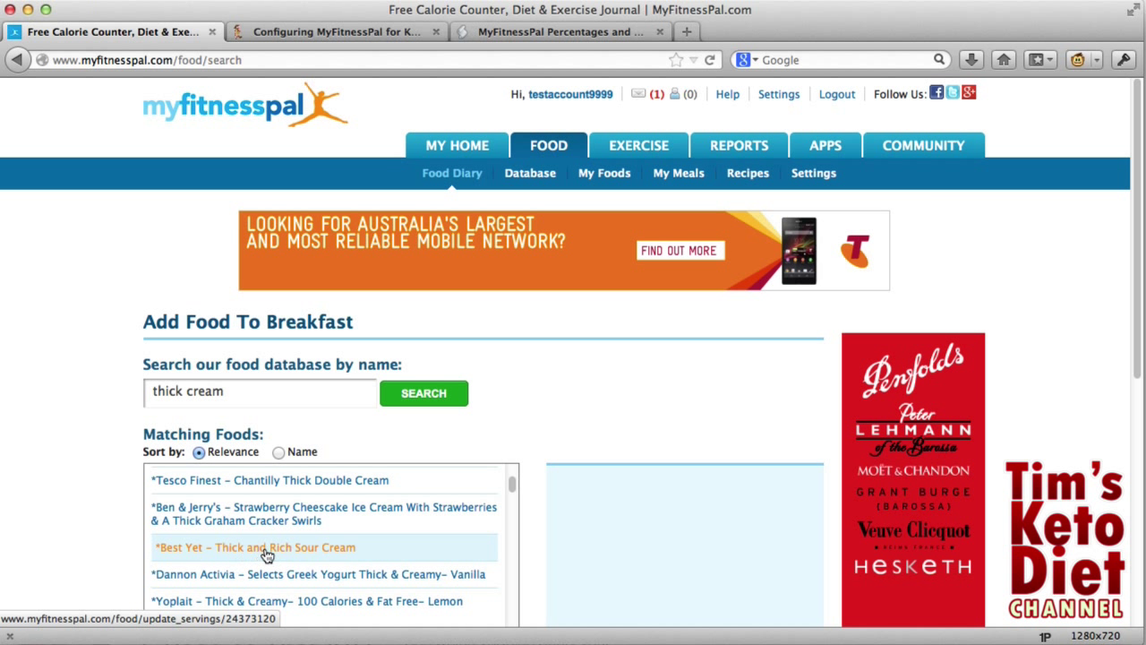
click(179, 558)
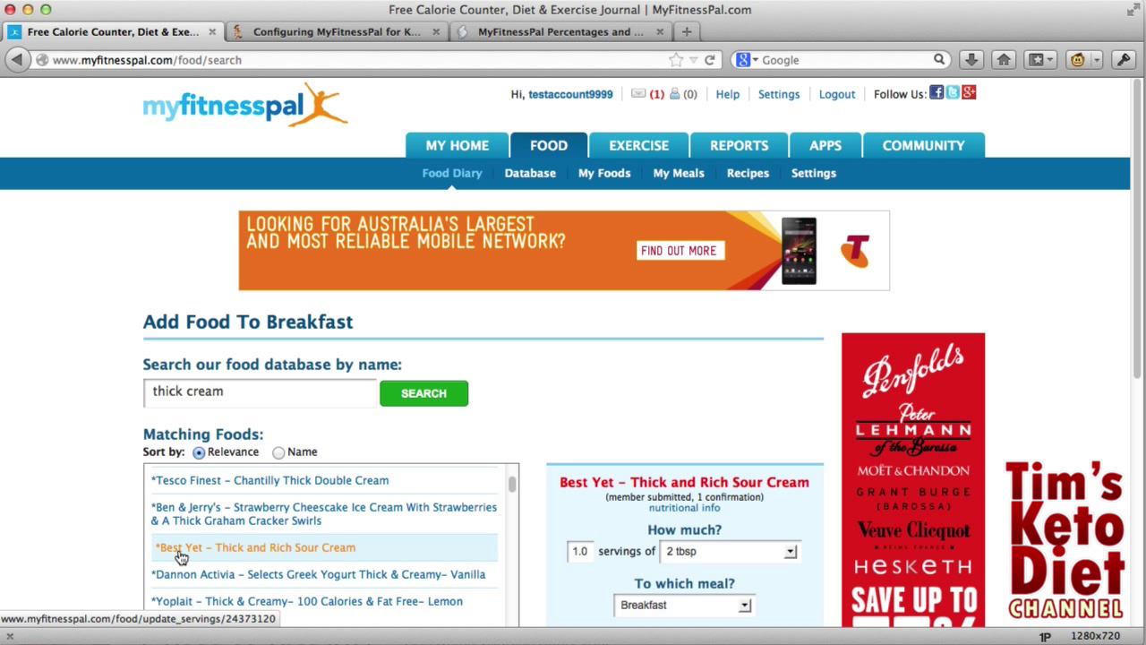
scroll(562, 413, down, 5)
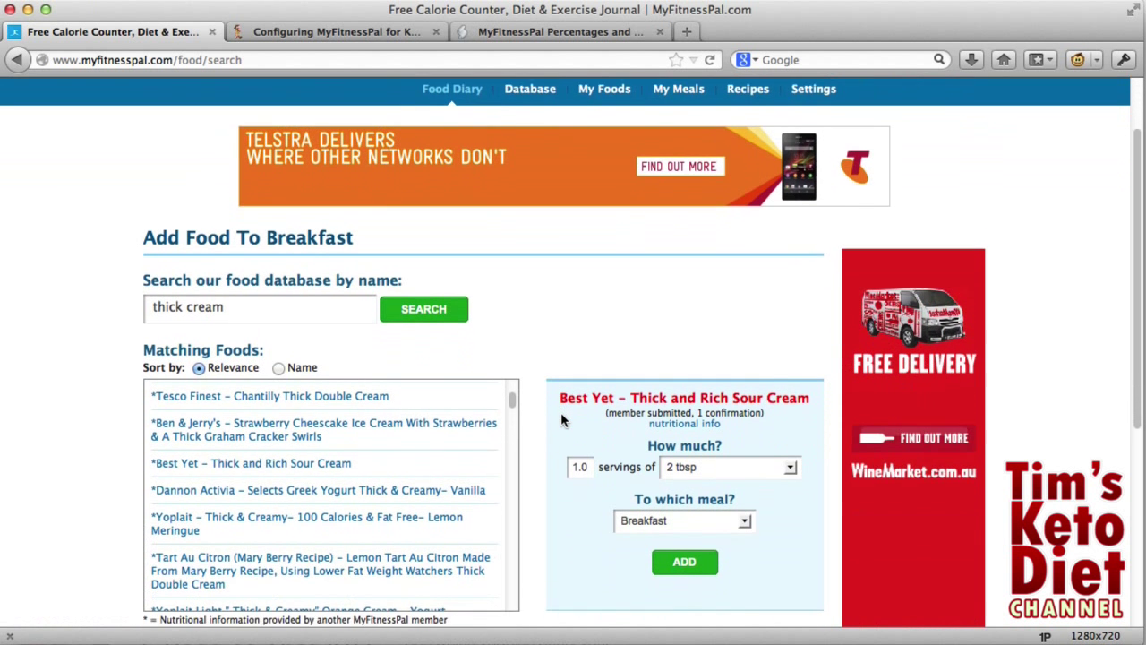
click(719, 338)
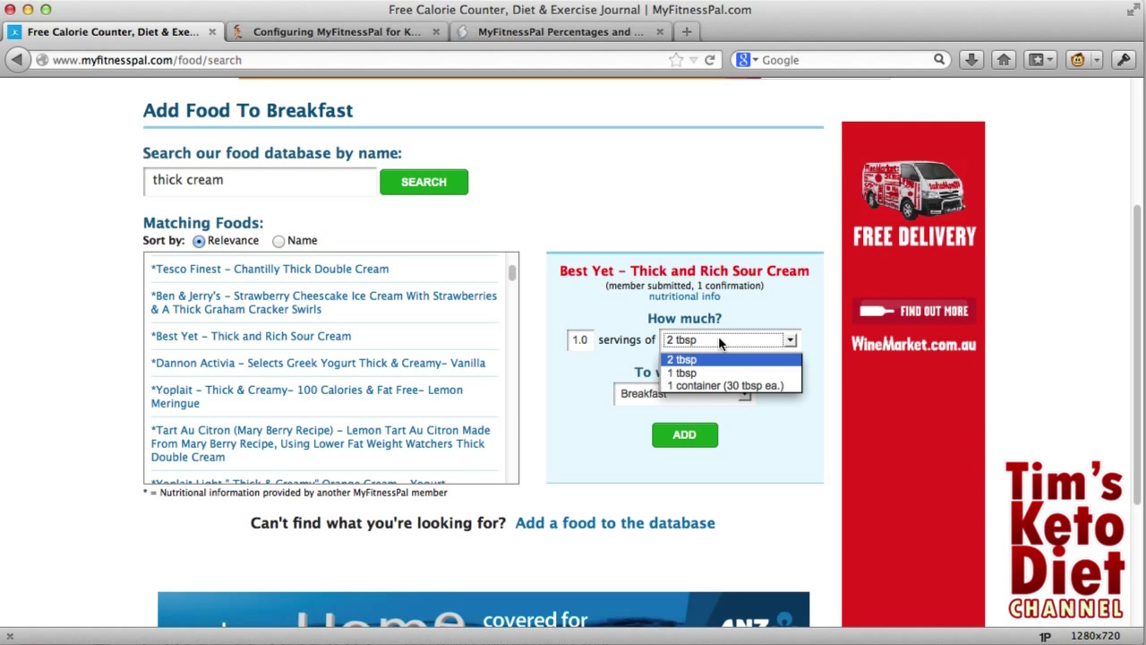
click(678, 360)
click(661, 444)
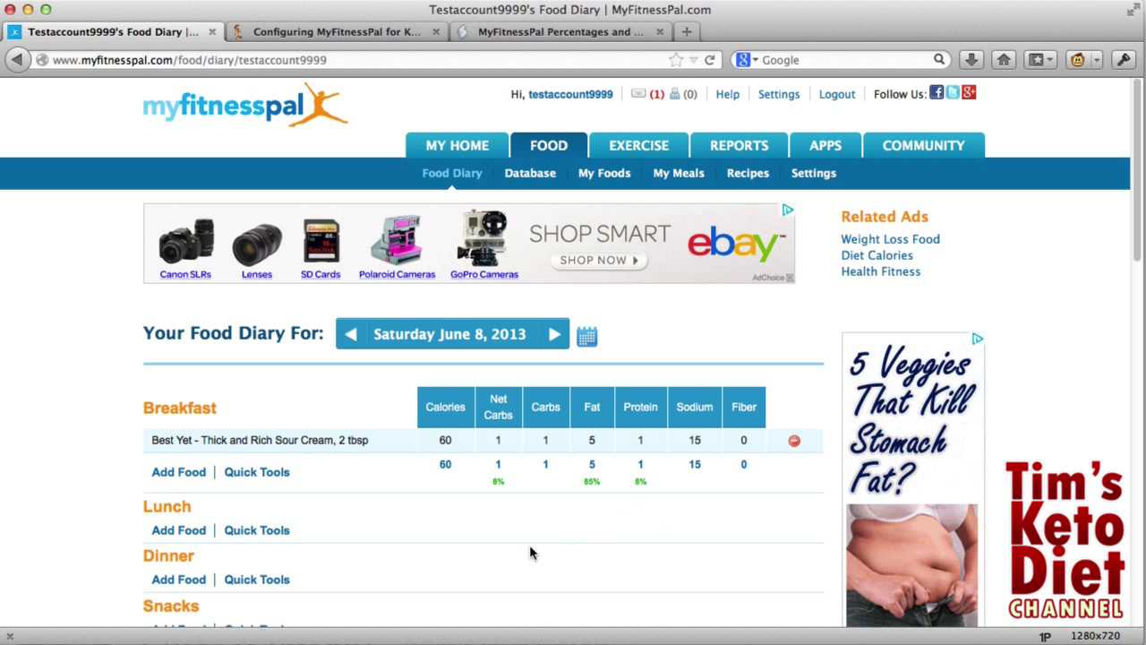
Examine the food diary's net carbs column, macro percentages, daily totals, remaining amounts and calorie pie chart
scroll(441, 535, down, 2)
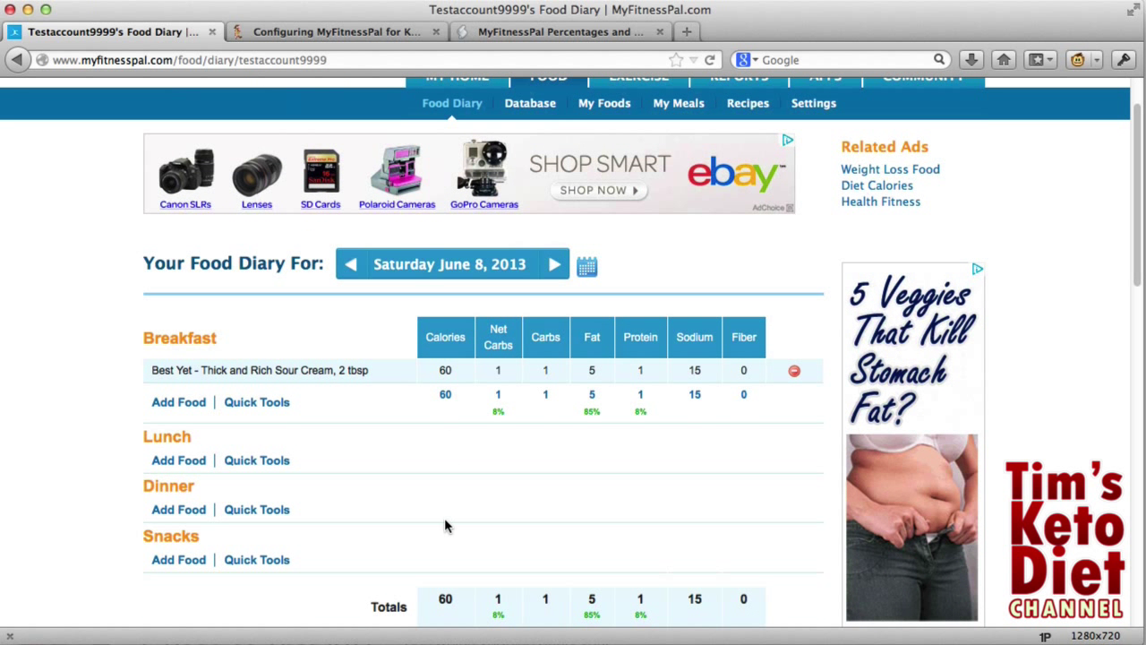
scroll(453, 510, up, 2)
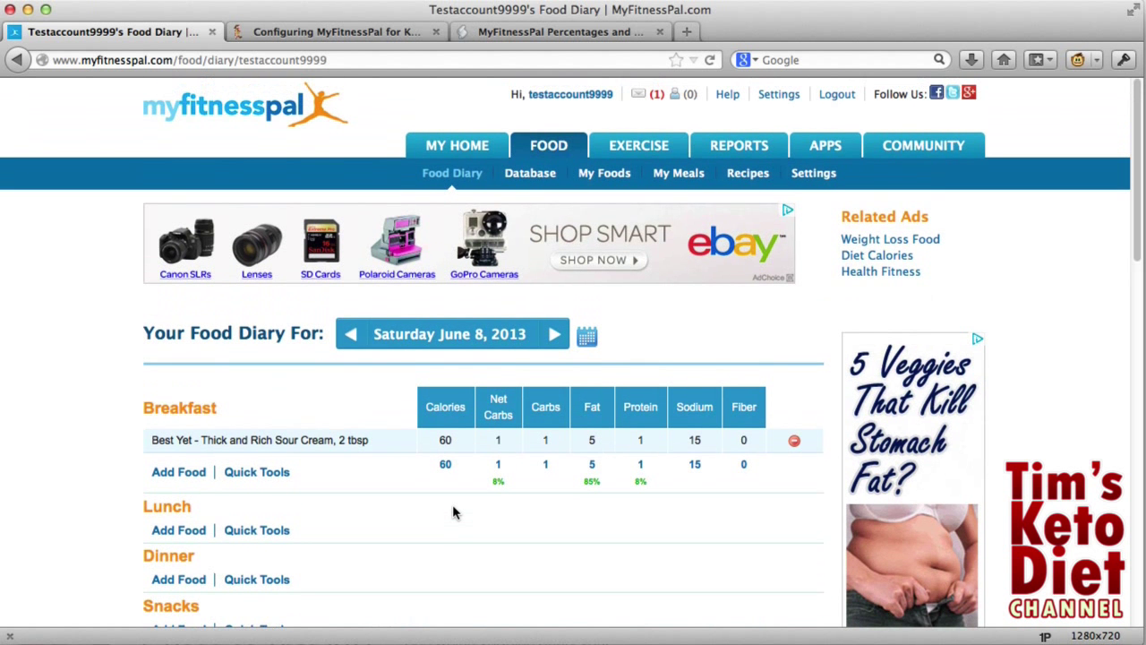
scroll(448, 509, down, 6)
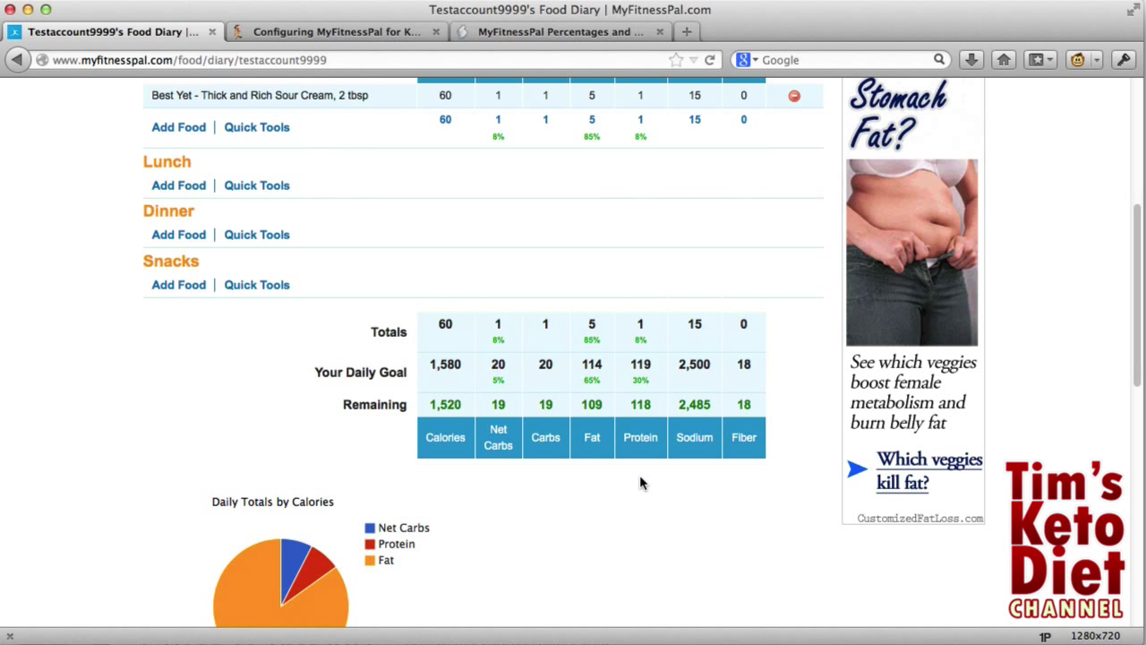
scroll(565, 463, down, 2)
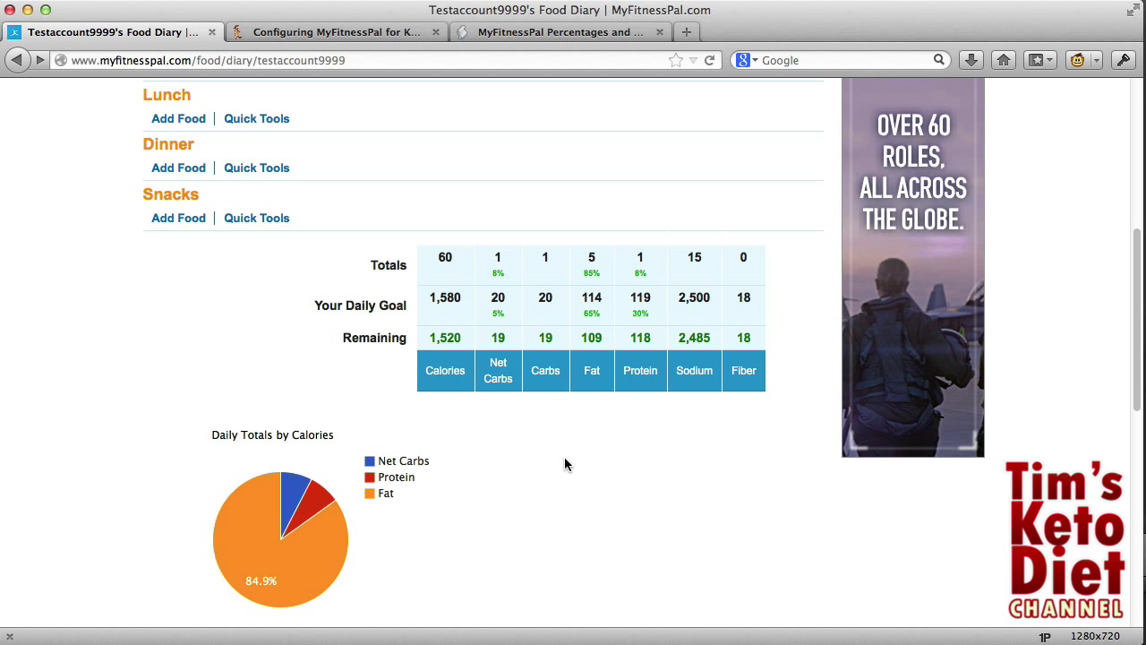
scroll(540, 397, up, 4)
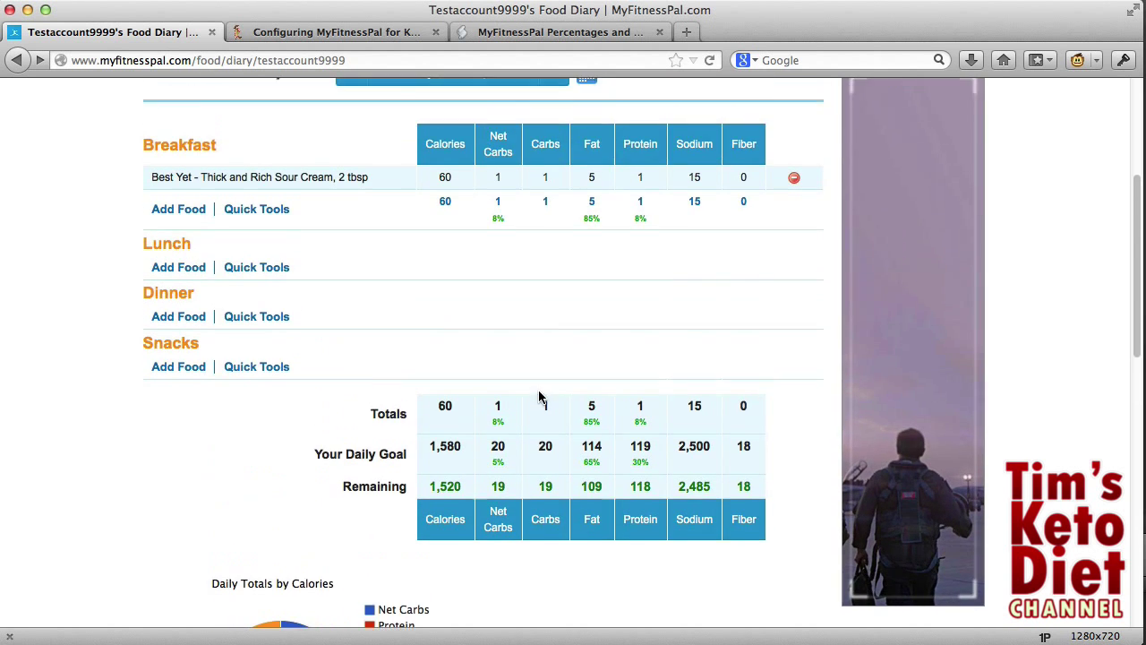
scroll(539, 397, down, 2)
scroll(539, 396, up, 5)
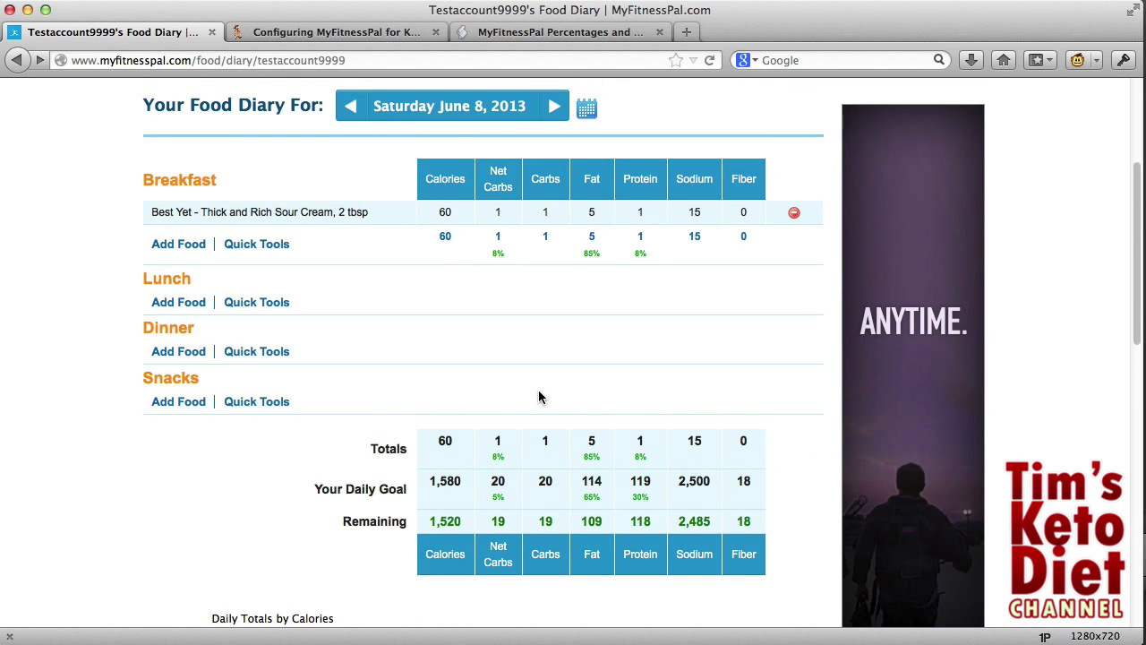
scroll(538, 396, up, 4)
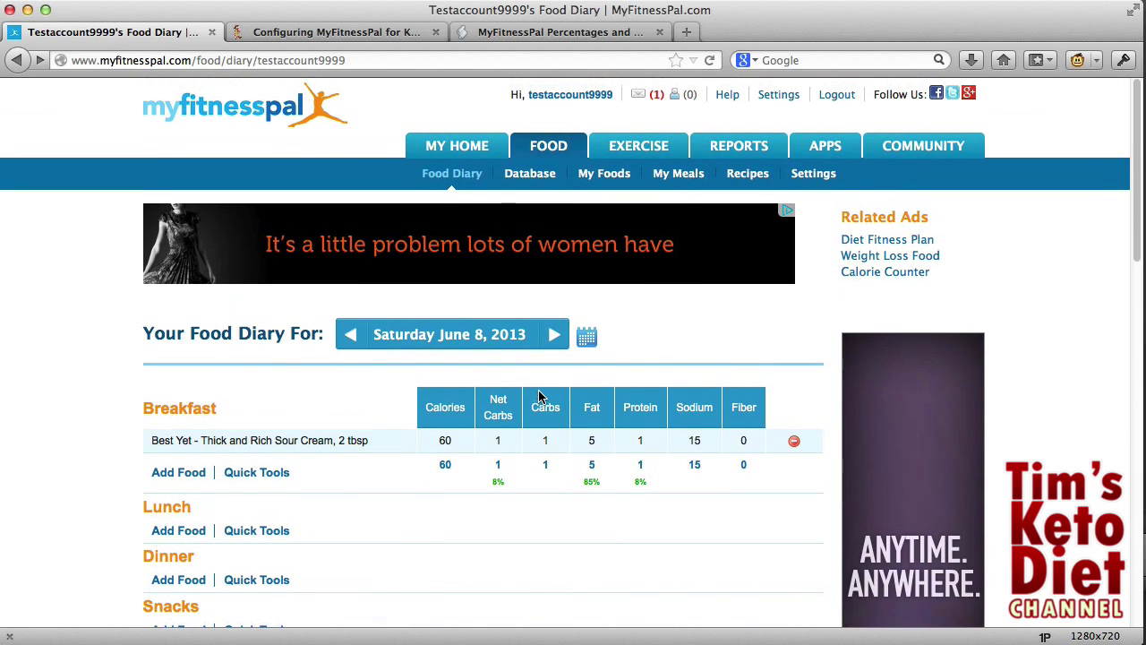
Open the App Gallery and view the available MyFitnessPal mobile apps
click(823, 152)
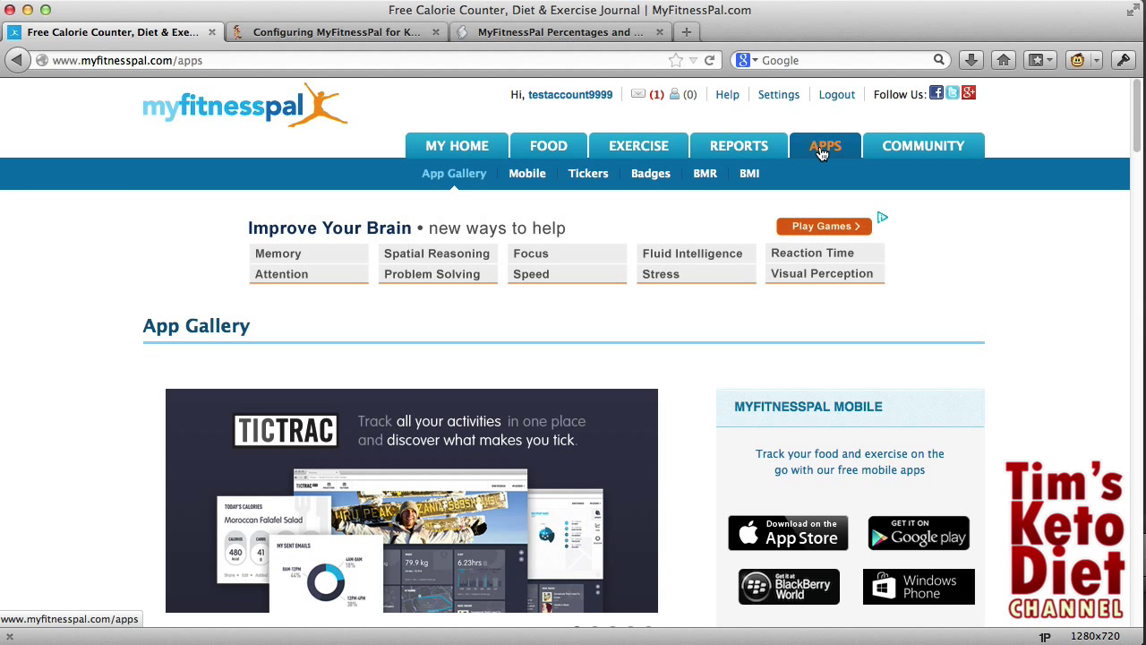
scroll(721, 376, down, 2)
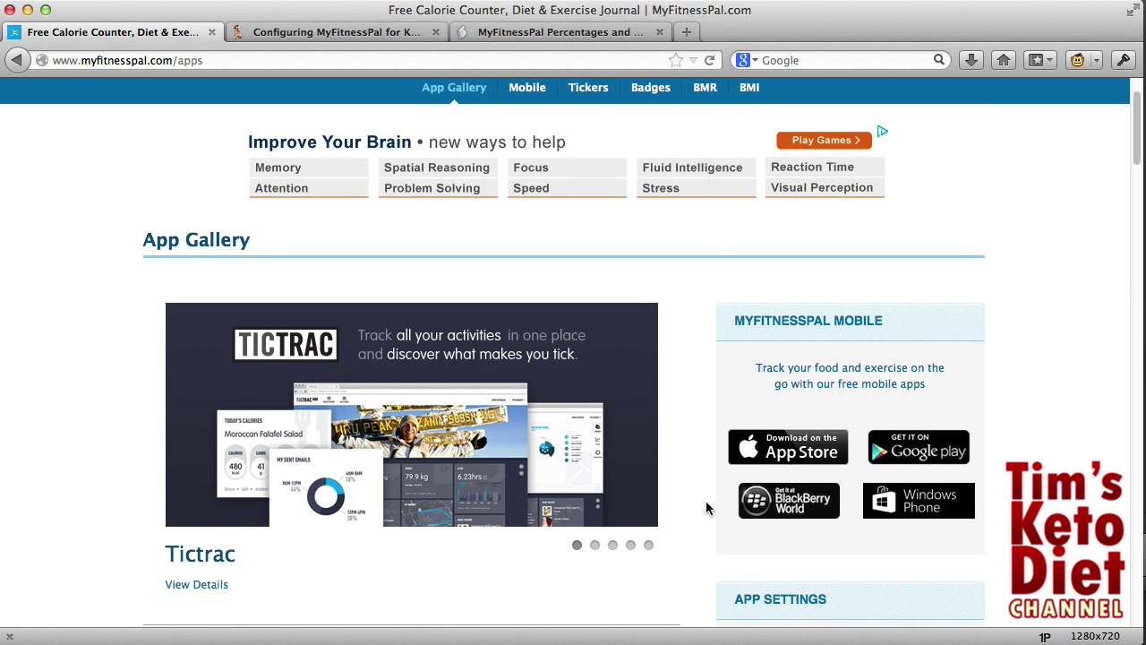